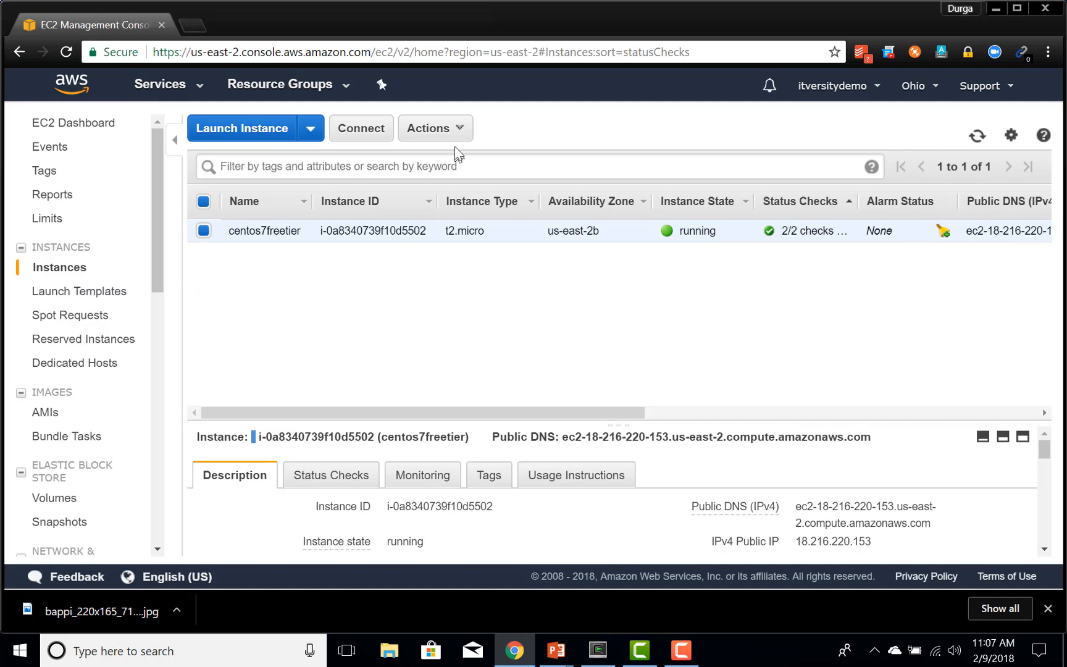
# Step: Stop the centos7freetier instance and confirm the stop request
pyautogui.click(432, 129)
pyautogui.moveTo(462, 225)
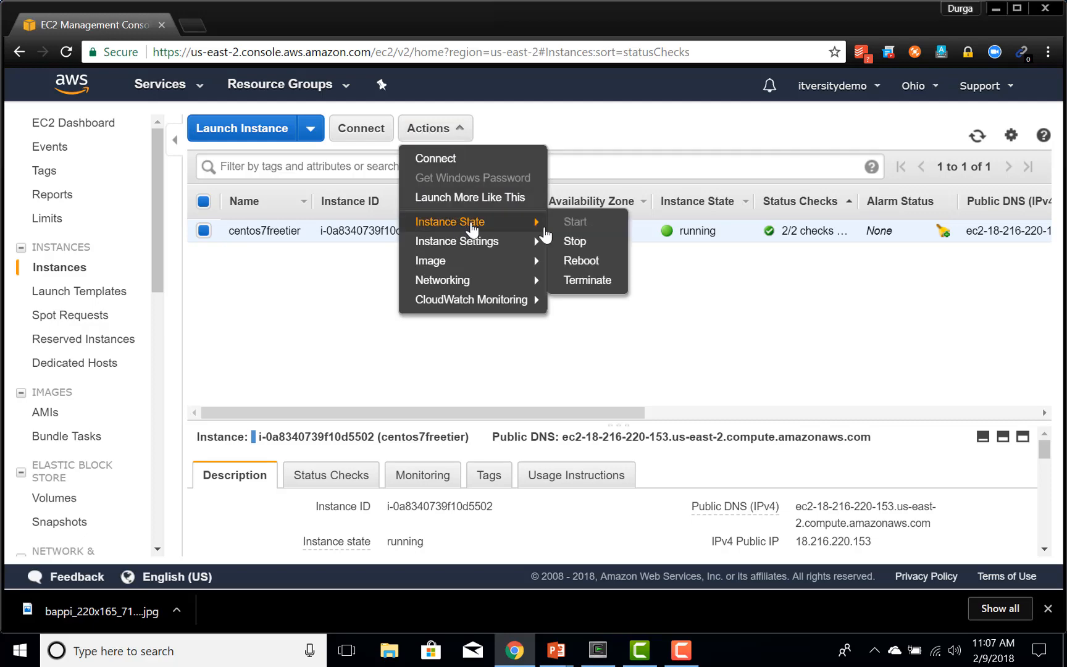
pyautogui.click(591, 243)
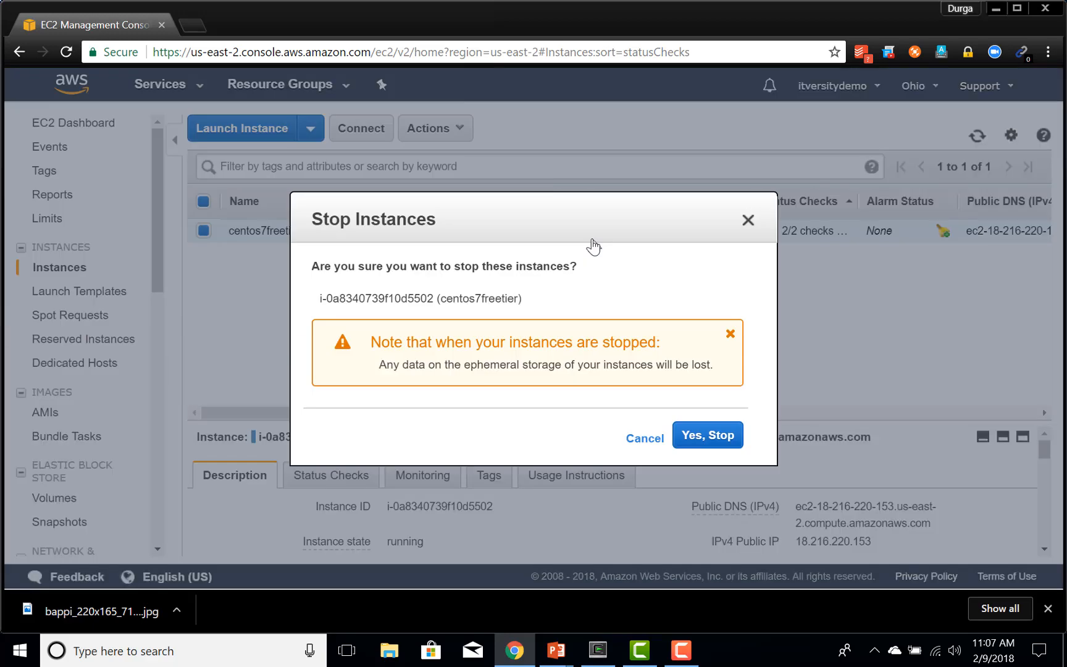
pyautogui.click(710, 435)
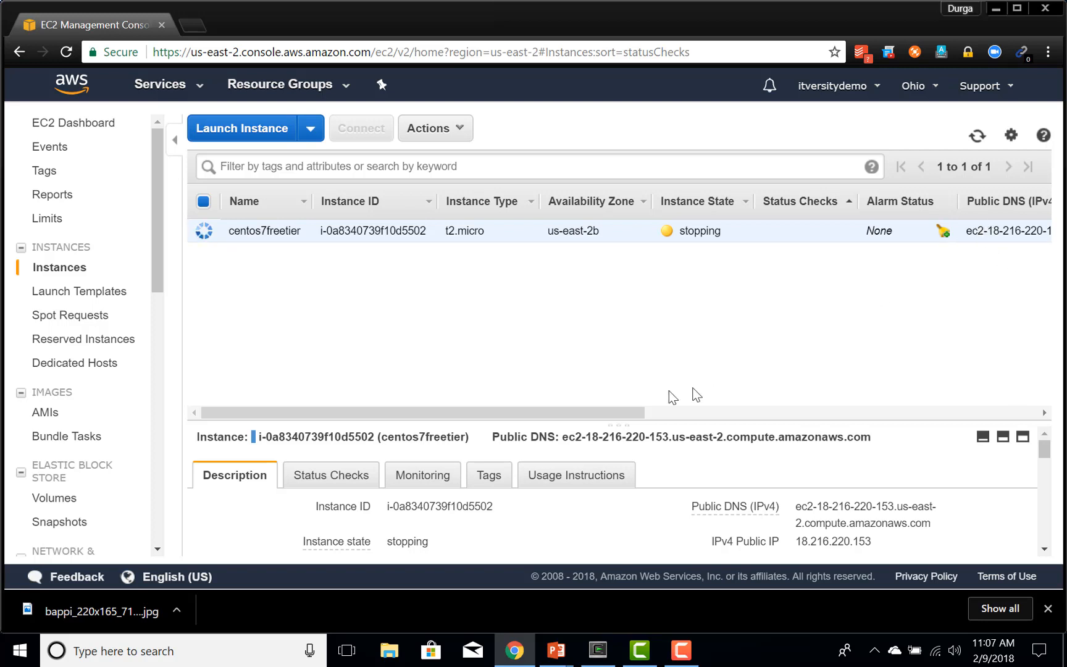
# Step: Refresh the instance list repeatedly and check the centos7freetier instance's state, public DNS and IPv4 public IP as it stops
pyautogui.moveTo(609, 414); pyautogui.dragTo(643, 415)
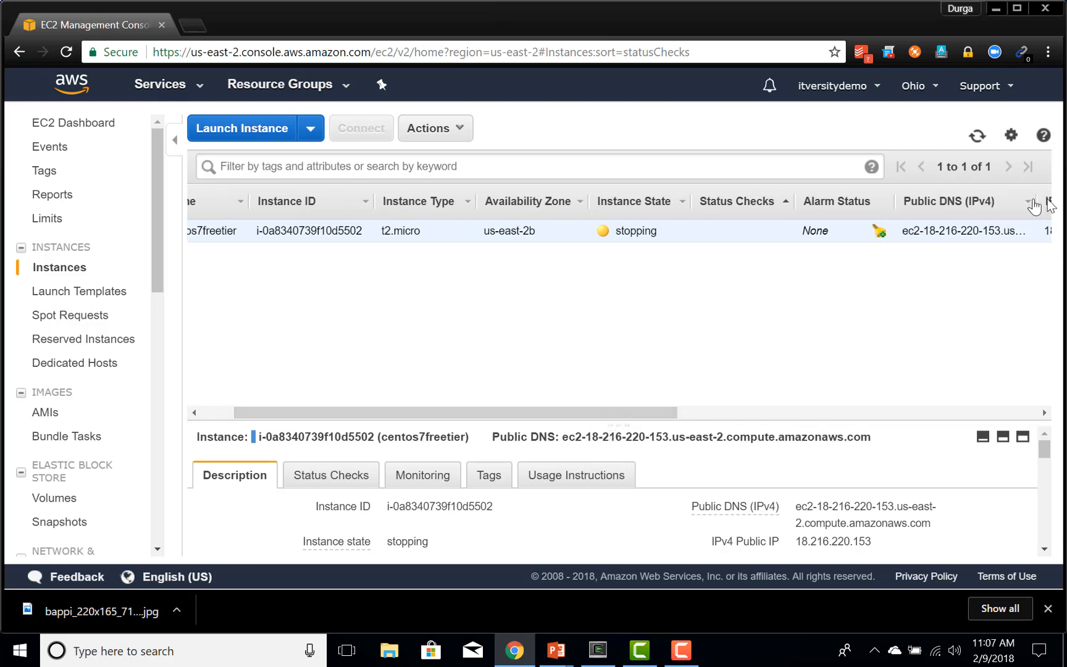
pyautogui.click(976, 135)
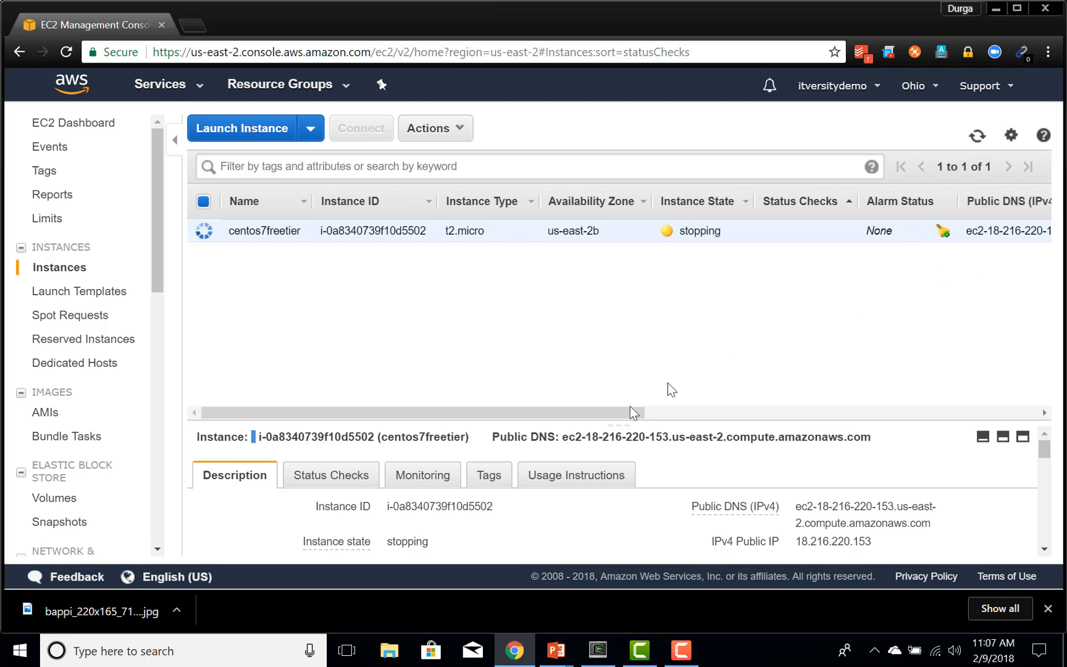
pyautogui.moveTo(594, 414); pyautogui.dragTo(689, 406)
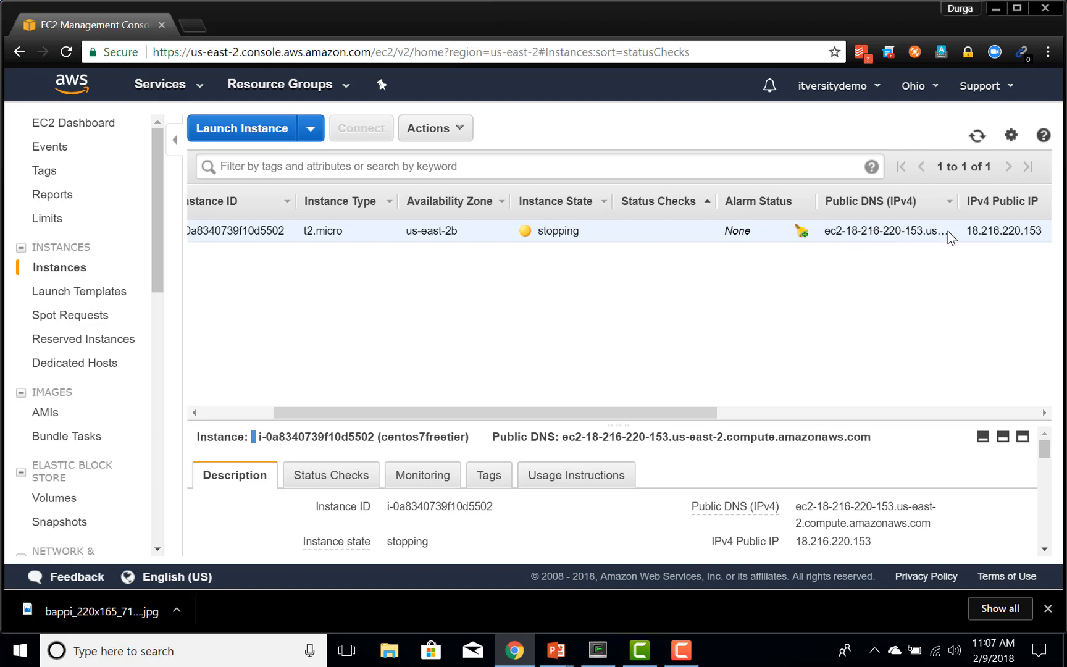
pyautogui.click(975, 136)
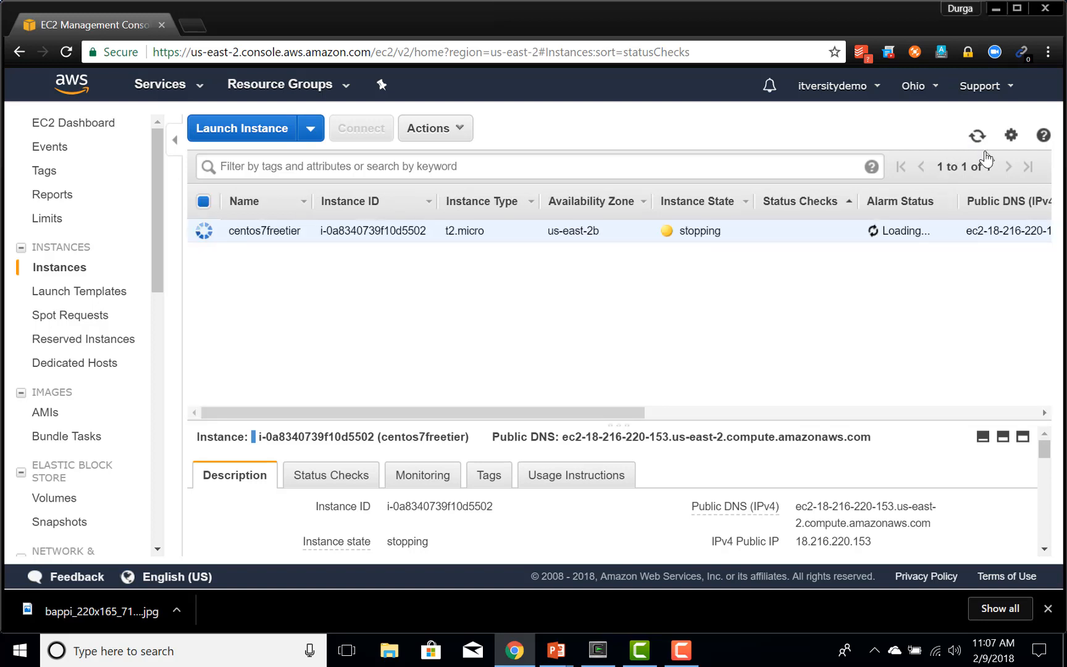
pyautogui.moveTo(564, 412); pyautogui.dragTo(736, 412)
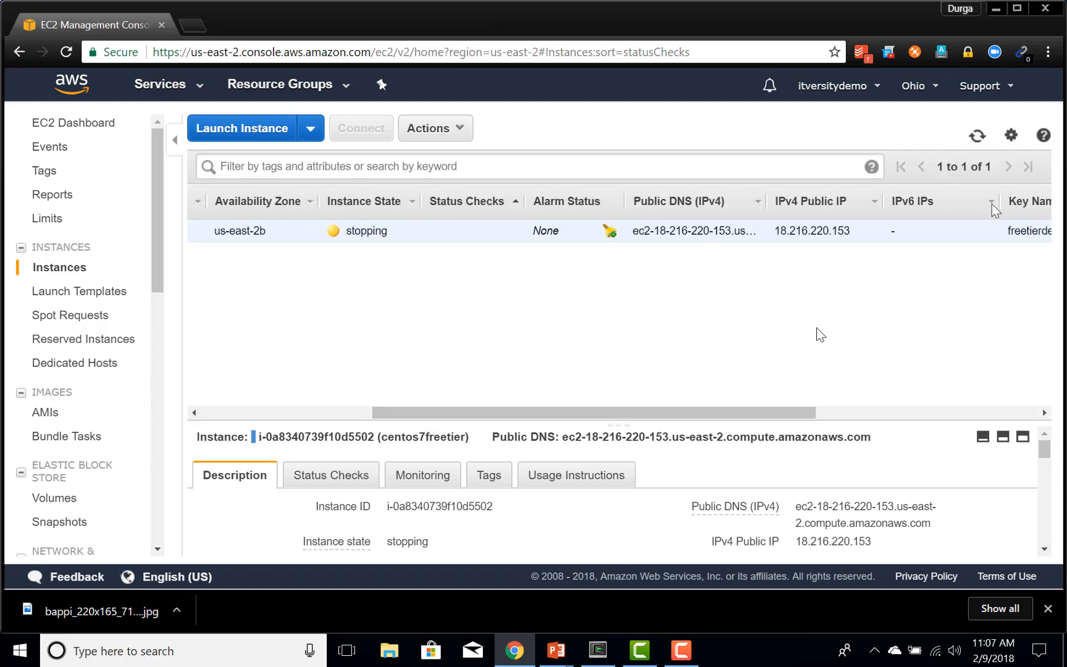
pyautogui.click(977, 135)
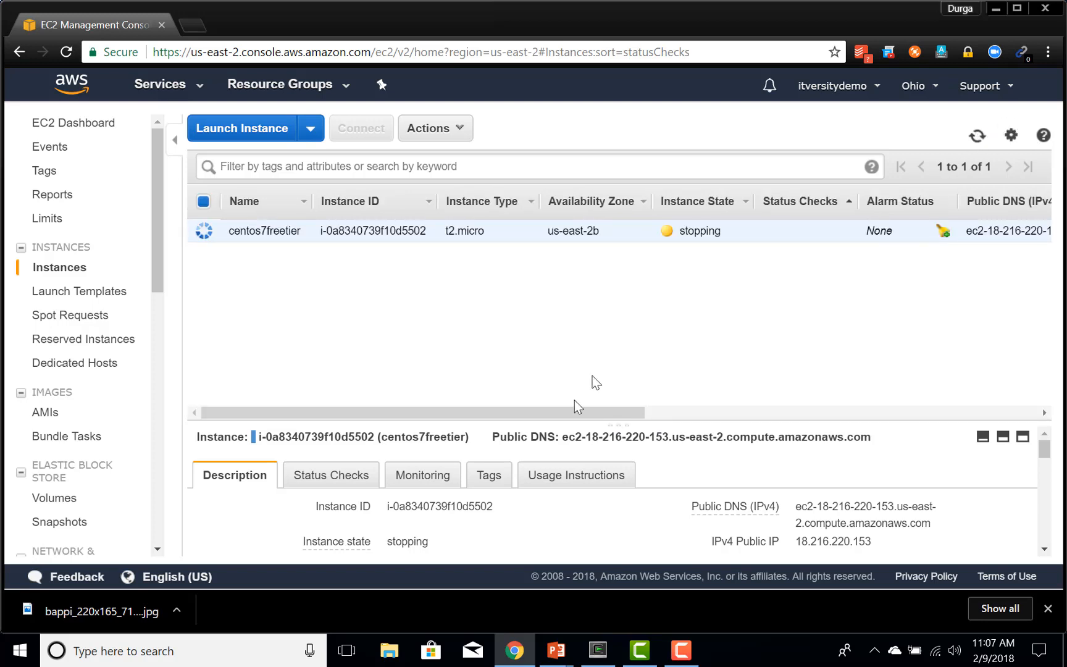
pyautogui.moveTo(568, 410); pyautogui.dragTo(639, 410)
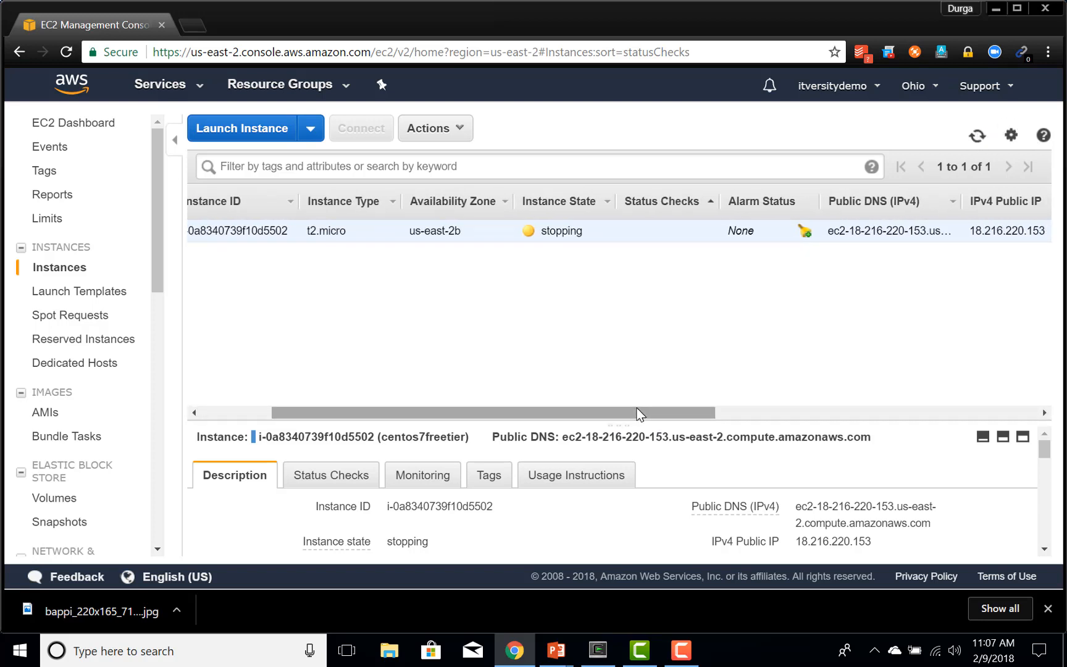
pyautogui.click(977, 135)
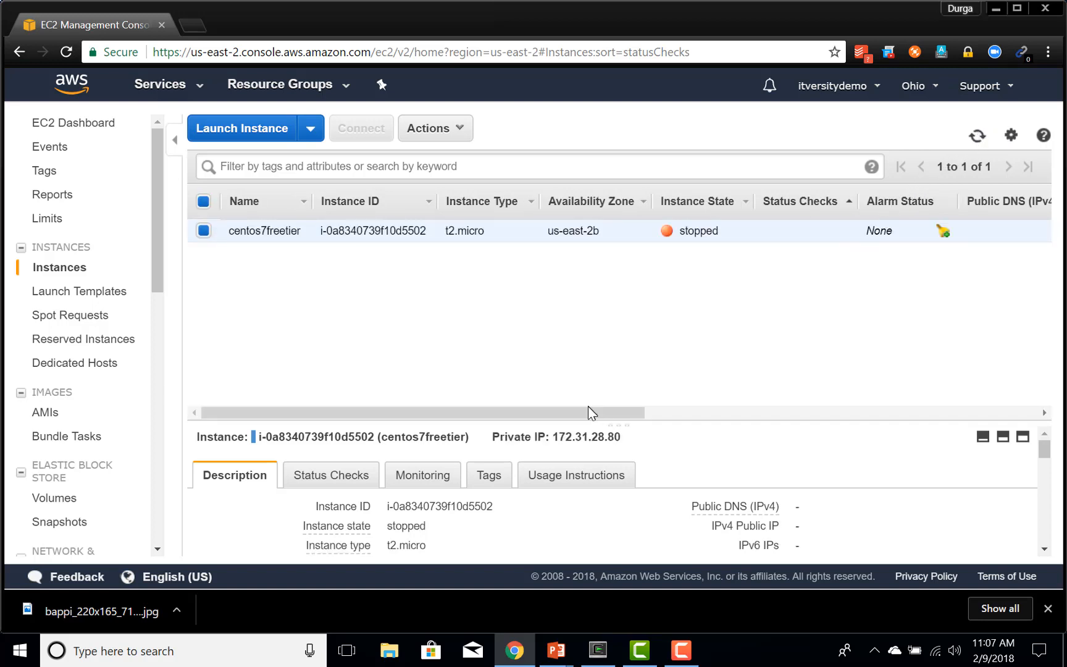
pyautogui.moveTo(590, 412); pyautogui.dragTo(689, 413)
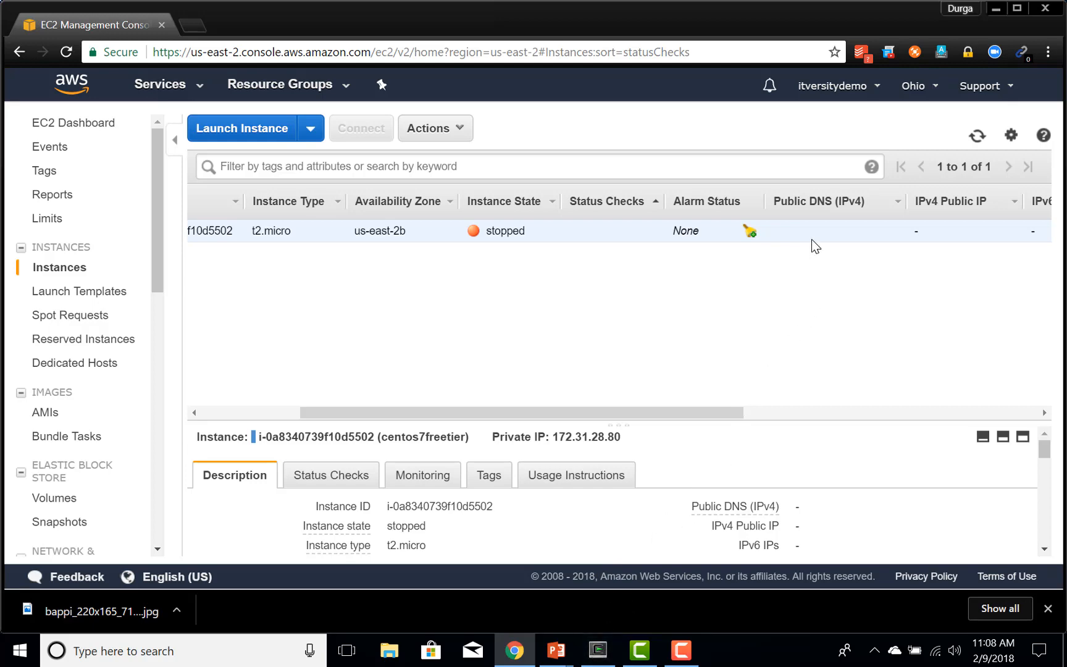
# Step: Switch to the terminal, recall the previous ssh command using freetierdemo.pem, and highlight its public DNS host name
pyautogui.click(596, 649)
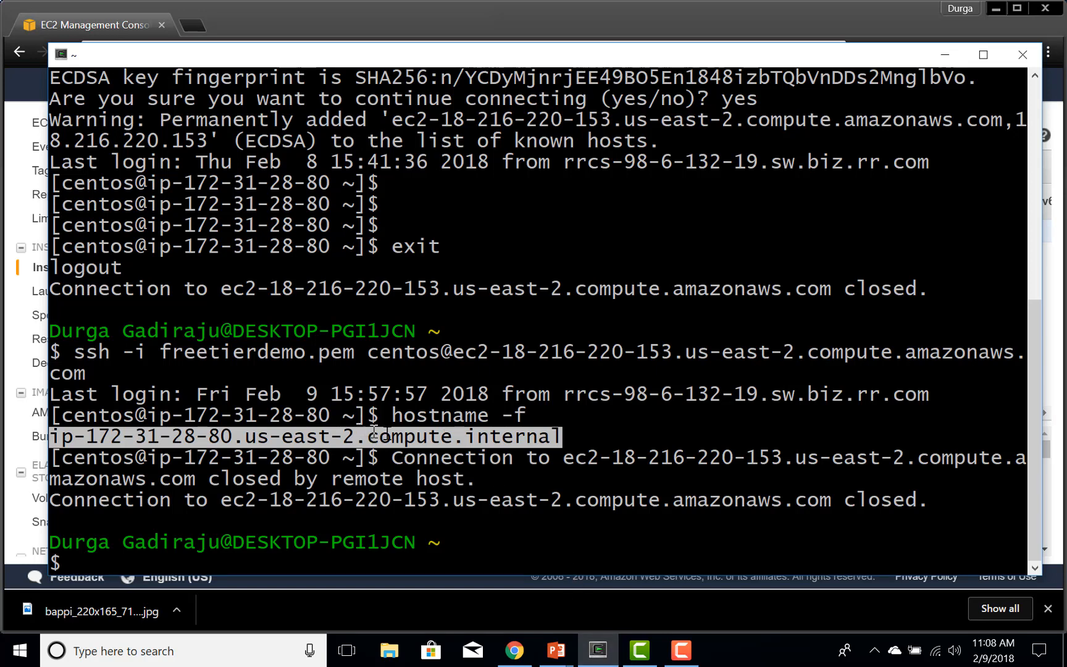
pyautogui.click(449, 434)
pyautogui.press('Up')
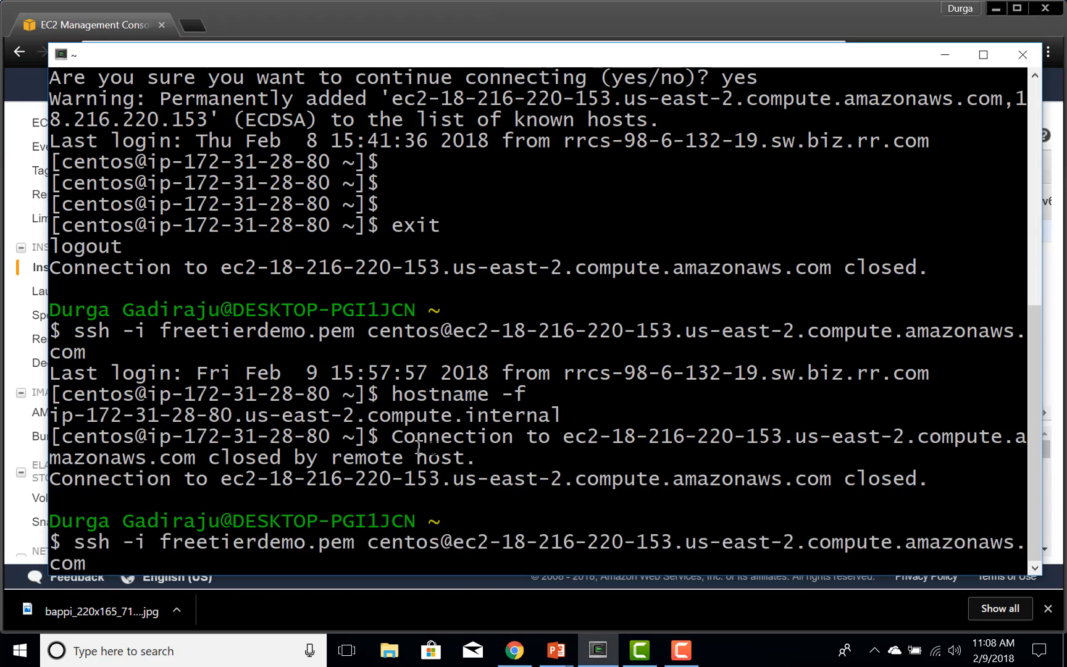
pyautogui.moveTo(455, 546); pyautogui.dragTo(443, 625)
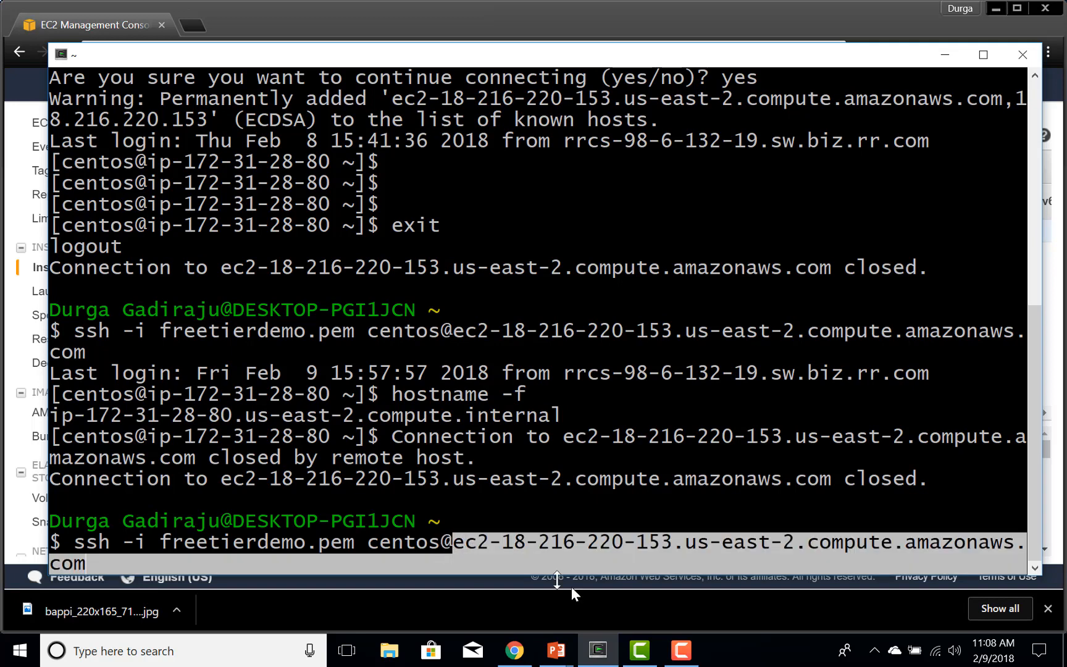
# Step: Switch back to the EC2 console in Chrome and start the centos7freetier instance, confirming the request
pyautogui.click(514, 652)
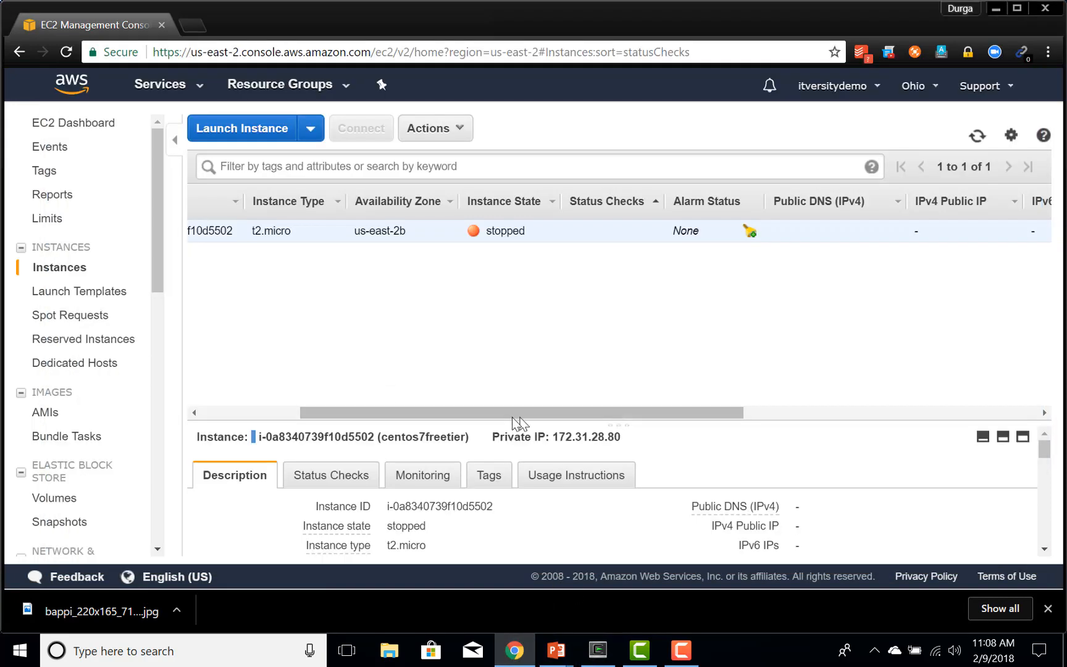
pyautogui.moveTo(511, 419); pyautogui.dragTo(241, 413)
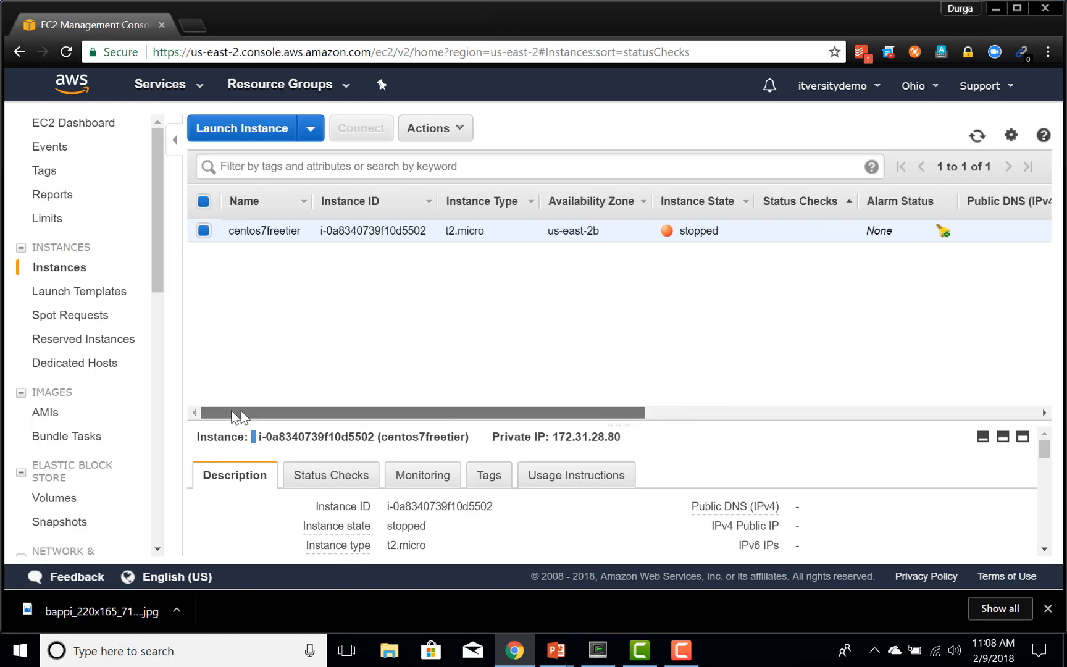
pyautogui.click(441, 129)
pyautogui.moveTo(452, 220)
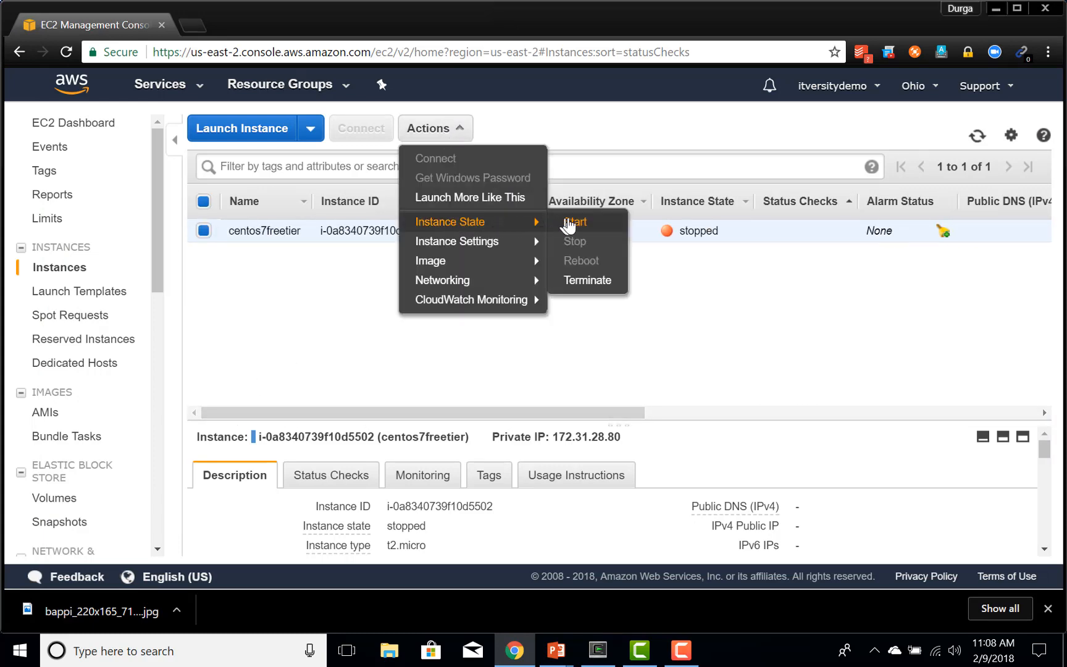
pyautogui.click(571, 221)
pyautogui.click(676, 390)
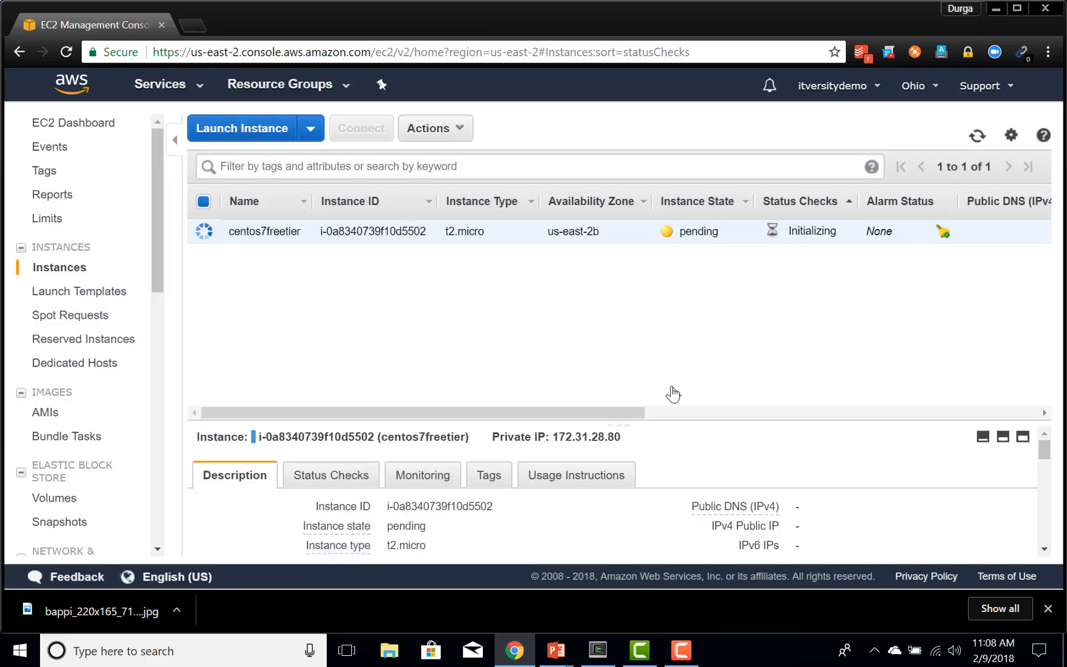
# Step: Refresh the instance list while centos7freetier starts, and check its newly assigned IPv4 public IP and public DNS
pyautogui.moveTo(606, 414); pyautogui.dragTo(720, 411)
pyautogui.click(977, 135)
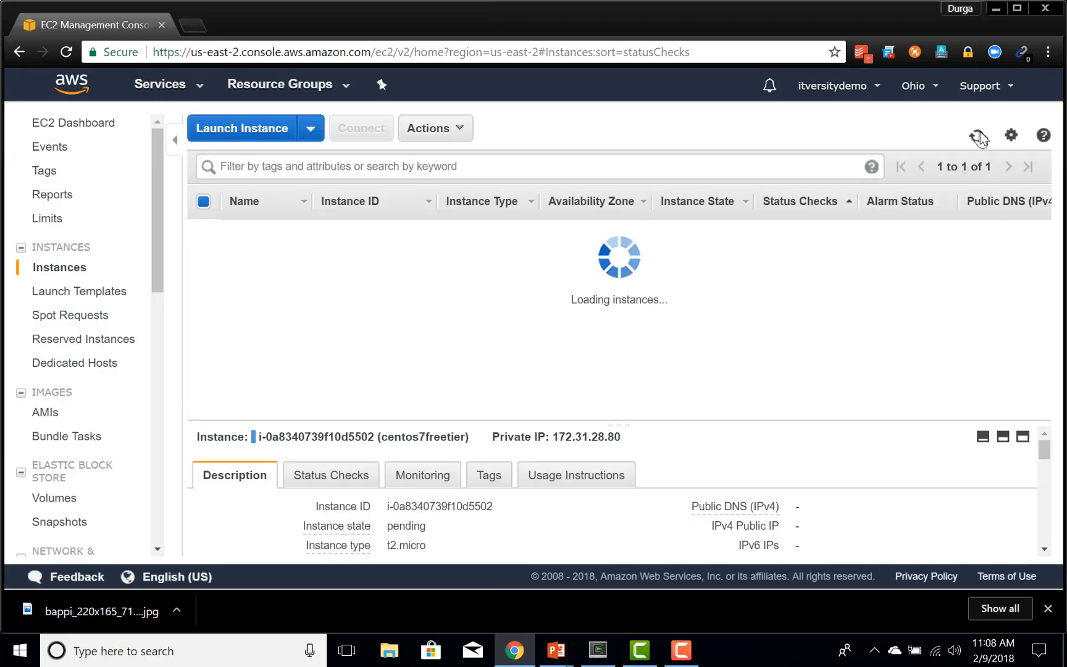
pyautogui.click(978, 137)
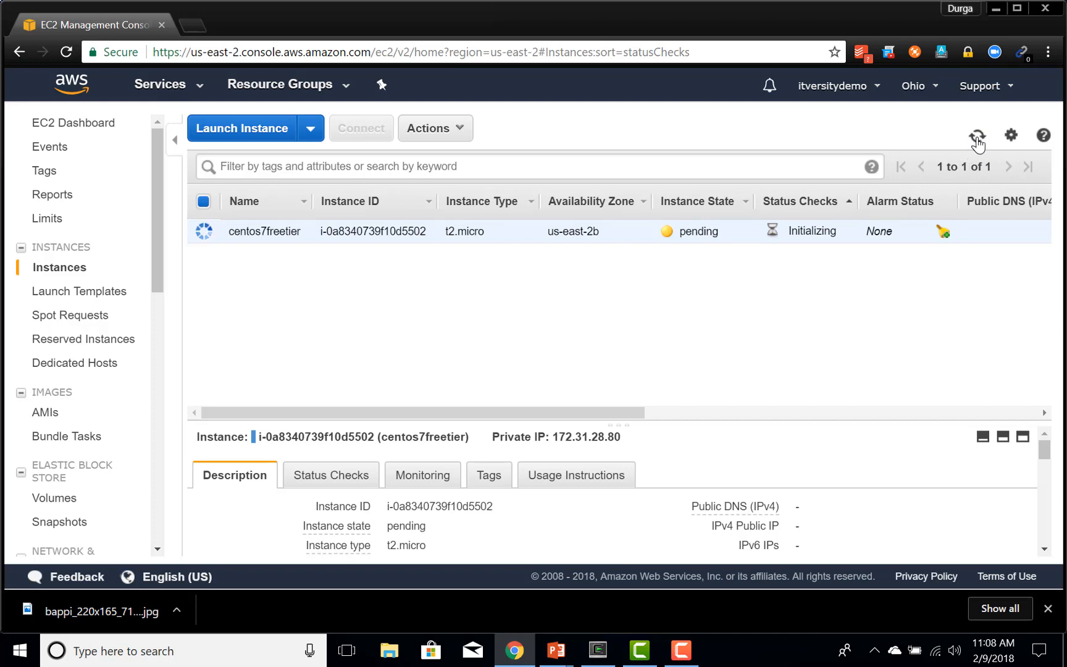
pyautogui.click(977, 137)
pyautogui.click(977, 135)
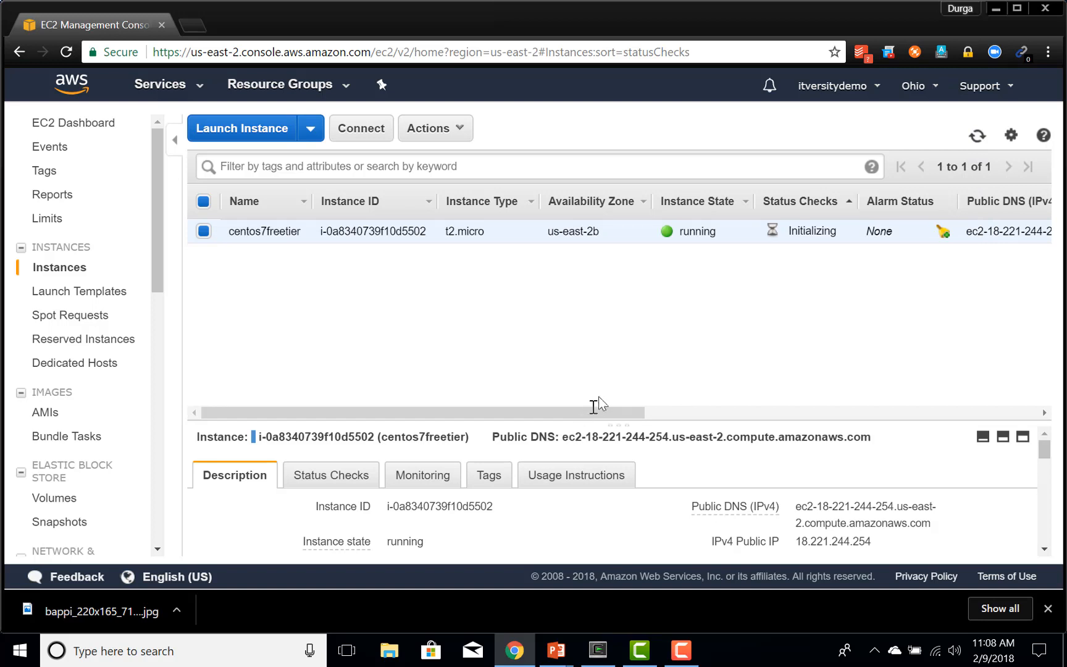
pyautogui.moveTo(595, 407); pyautogui.dragTo(710, 408)
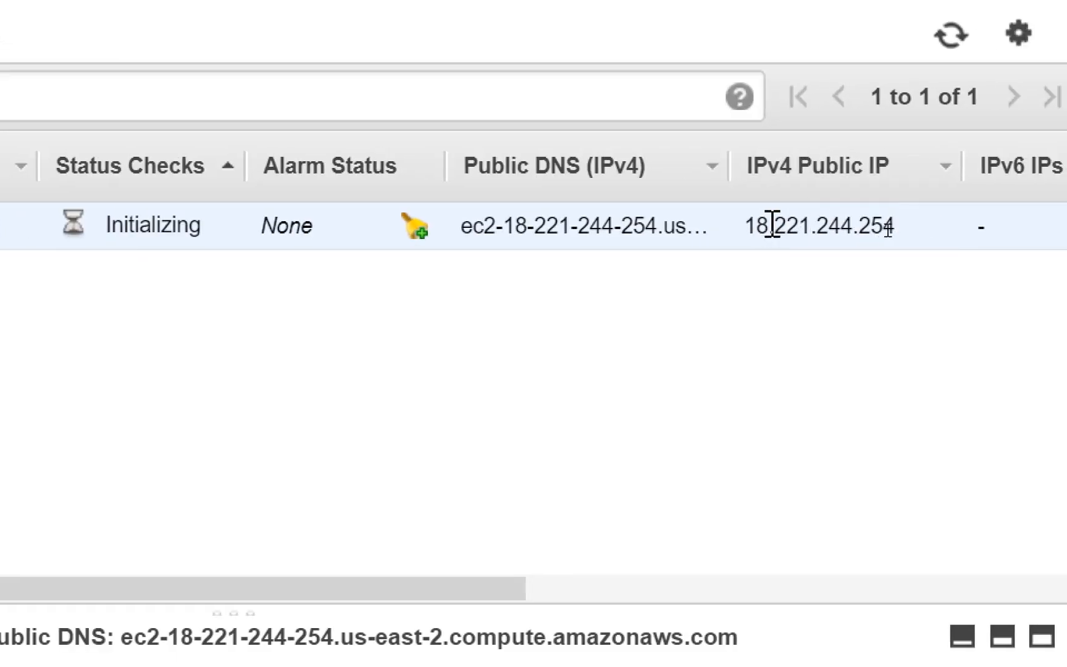
pyautogui.doubleClick(771, 223)
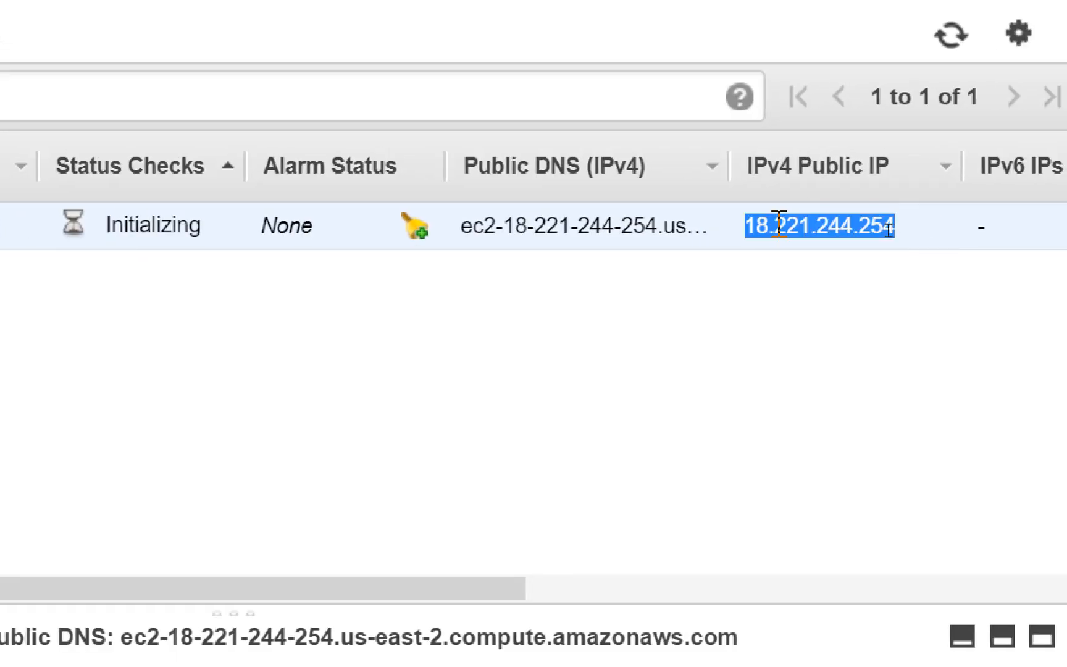
pyautogui.doubleClick(524, 223)
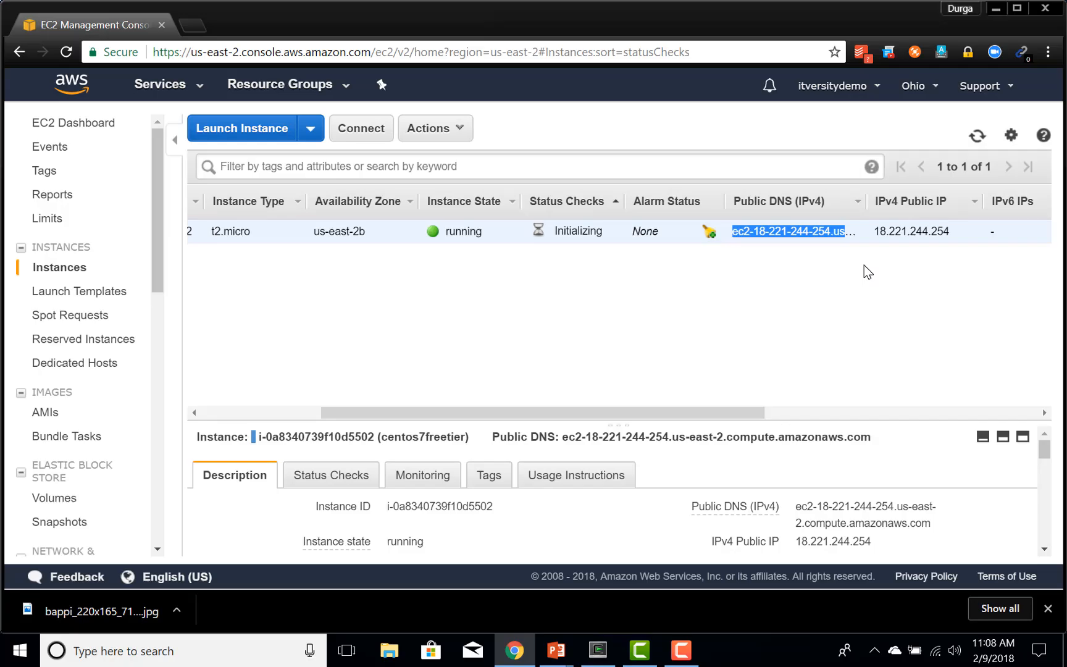
pyautogui.click(597, 649)
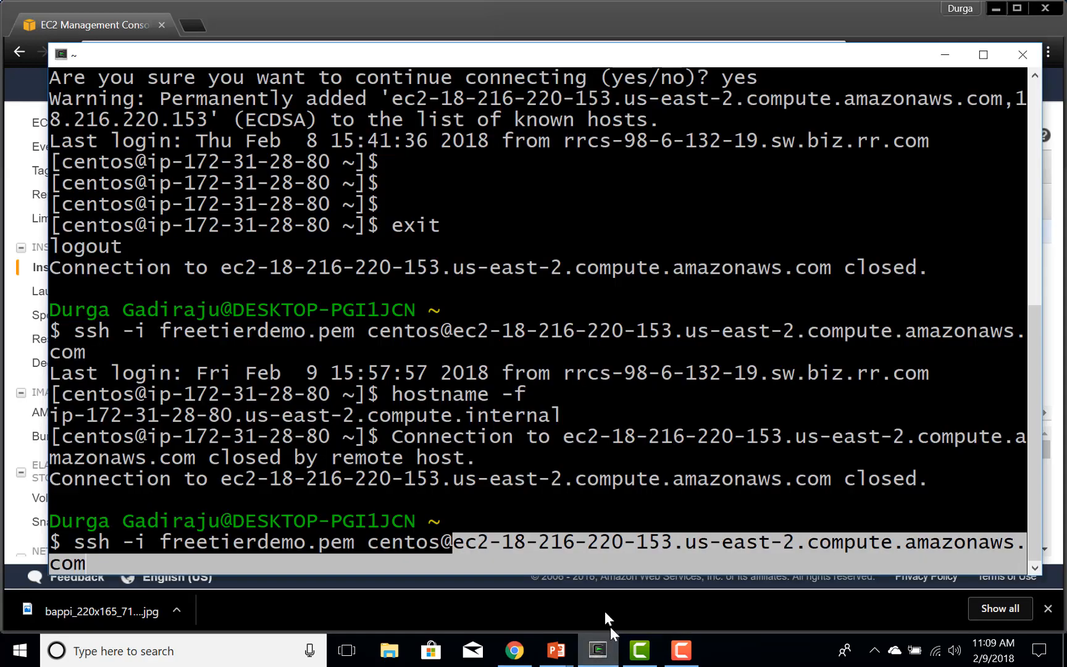
pyautogui.click(665, 540)
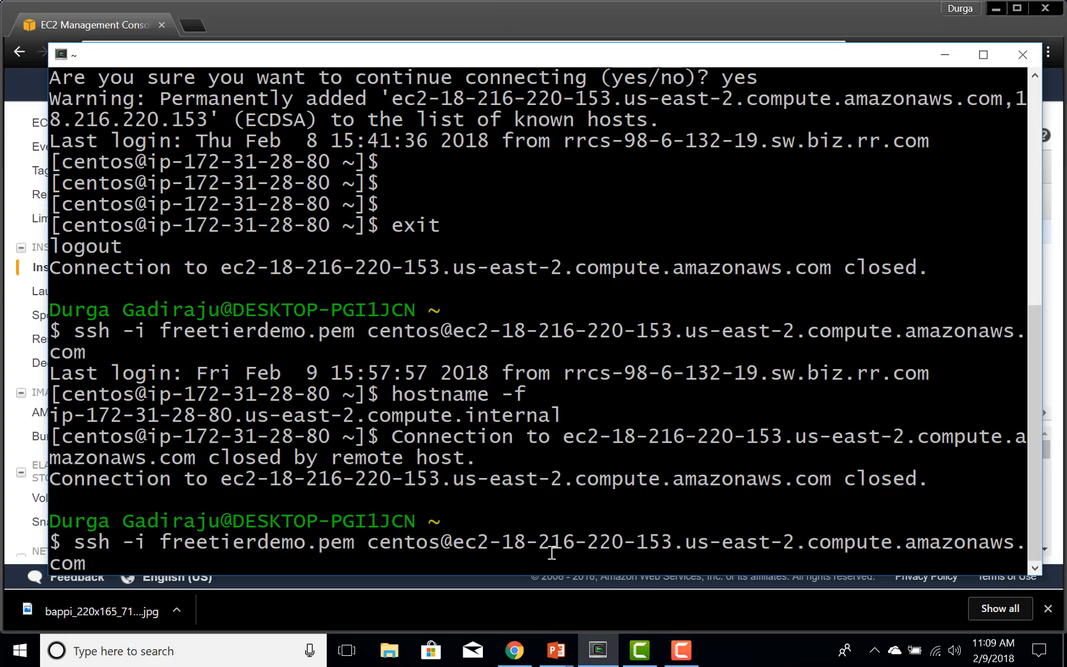
pyautogui.press('Return')
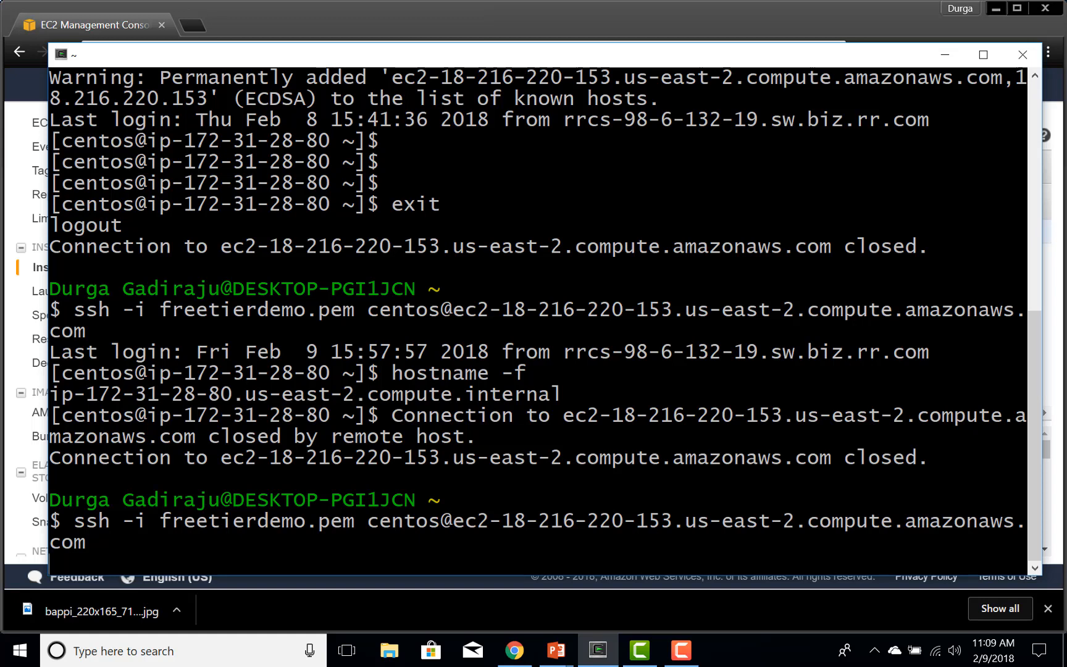
pyautogui.hotkey('ctrl', 'c')
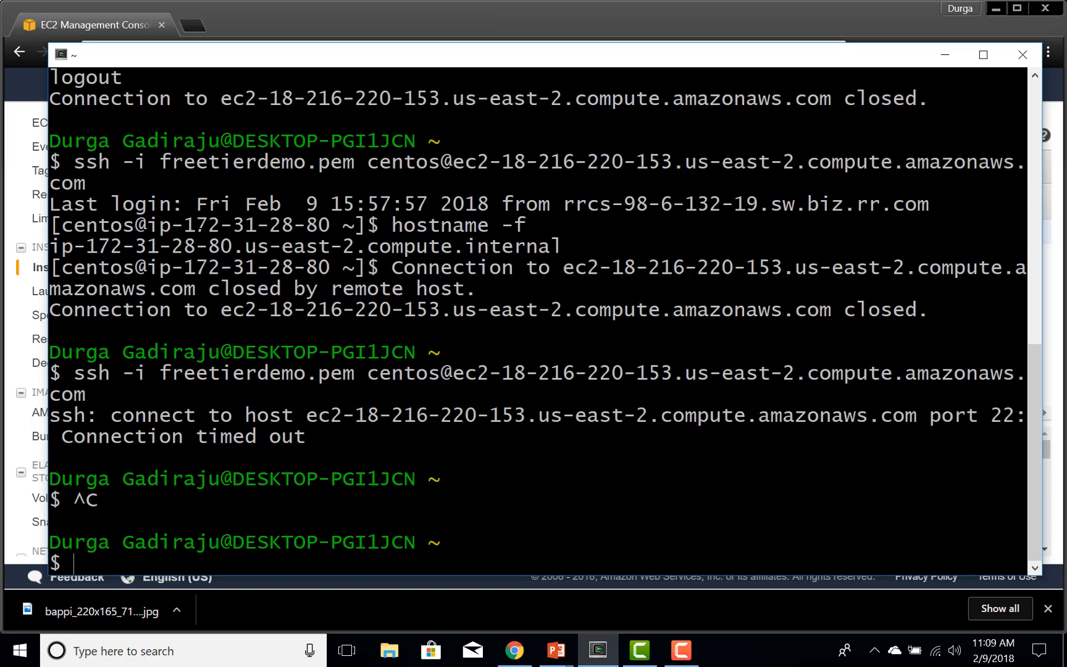
# Step: Return to the EC2 console in Chrome, allocate a new Elastic IP address, and highlight that address in the Elastic IPs list
pyautogui.click(530, 659)
pyautogui.moveTo(160, 282); pyautogui.dragTo(148, 352)
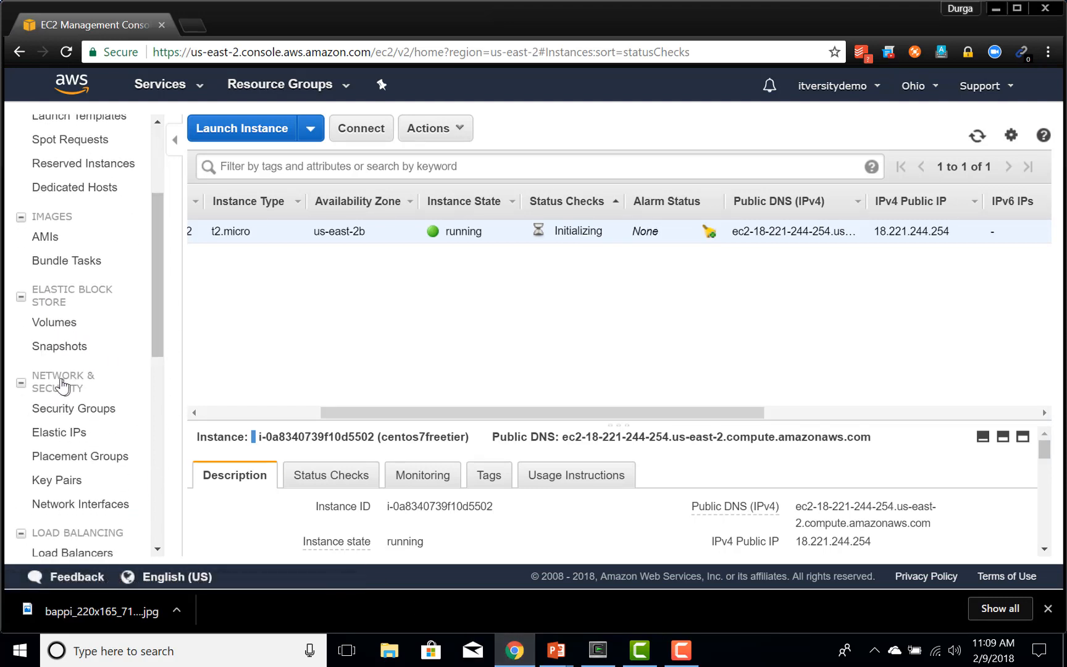
pyautogui.click(56, 432)
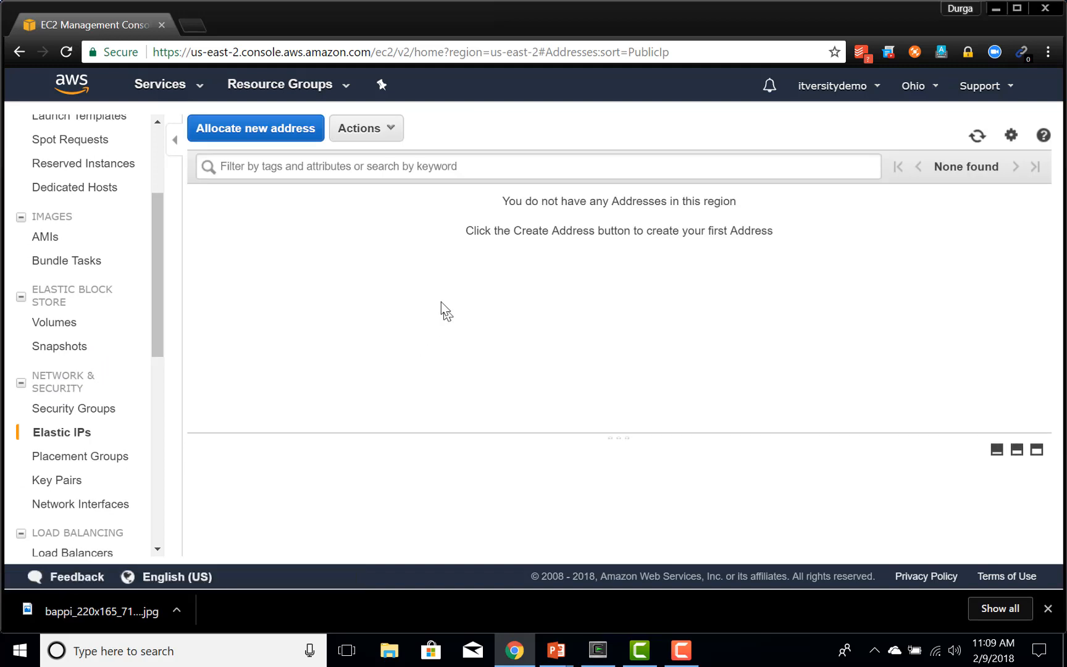
pyautogui.click(267, 132)
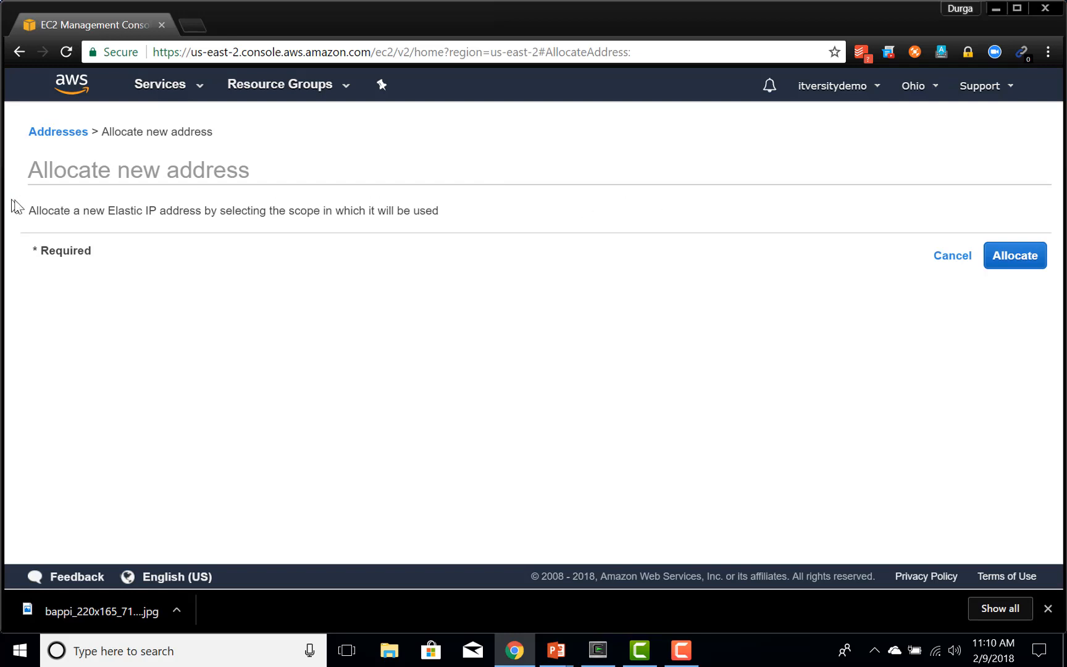
pyautogui.click(1029, 259)
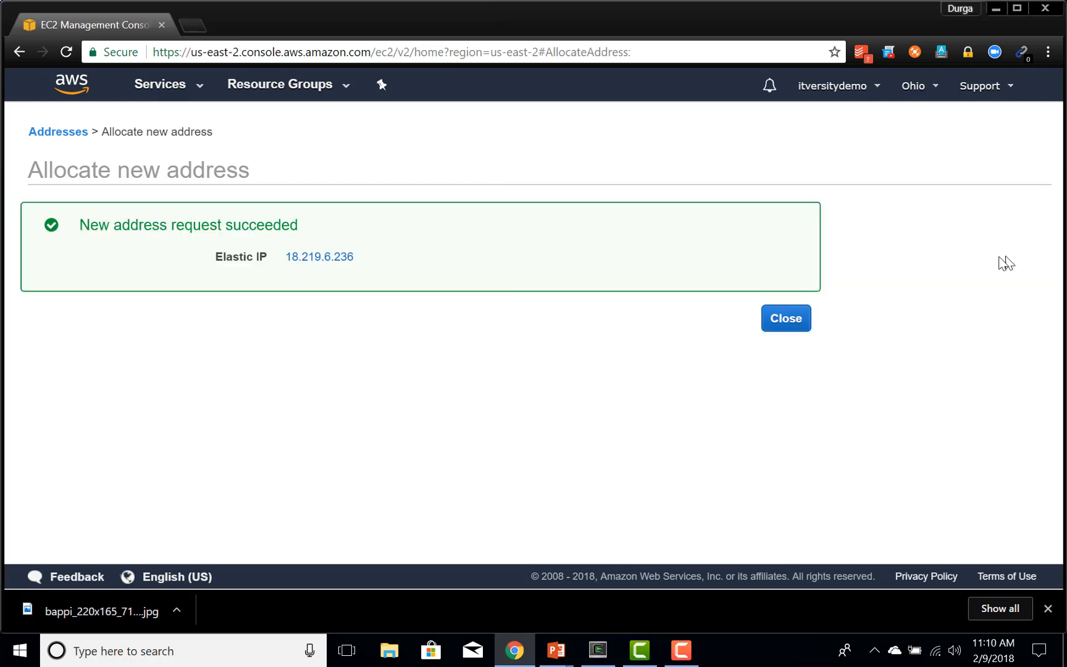
pyautogui.click(790, 318)
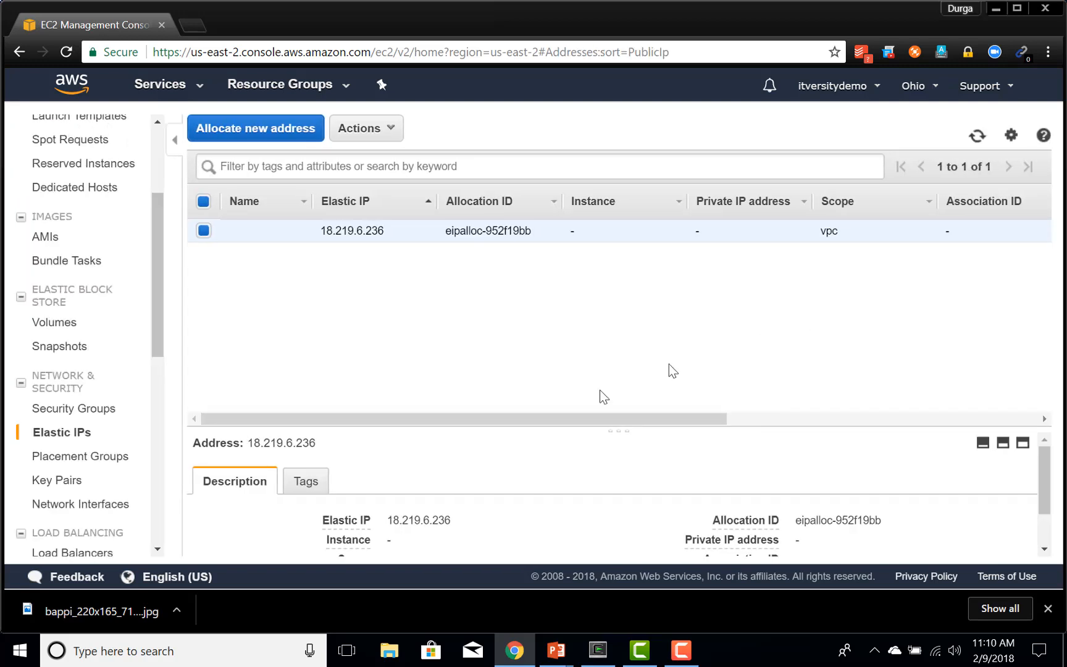
pyautogui.doubleClick(341, 232)
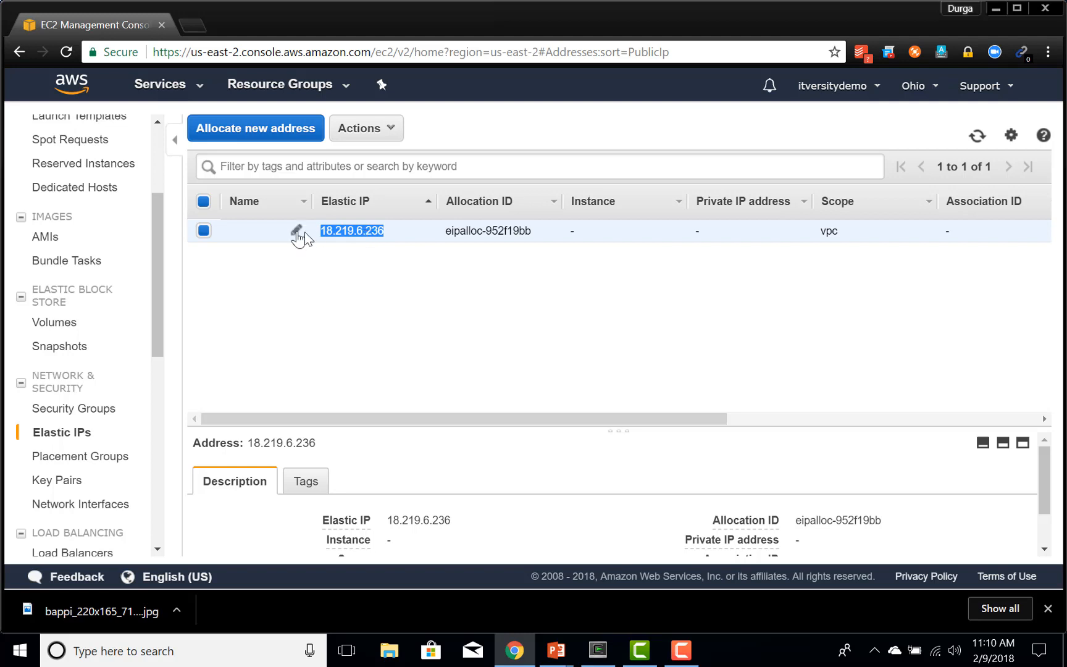
# Step: Name the newly allocated Elastic IP address freetierdemo
pyautogui.click(296, 232)
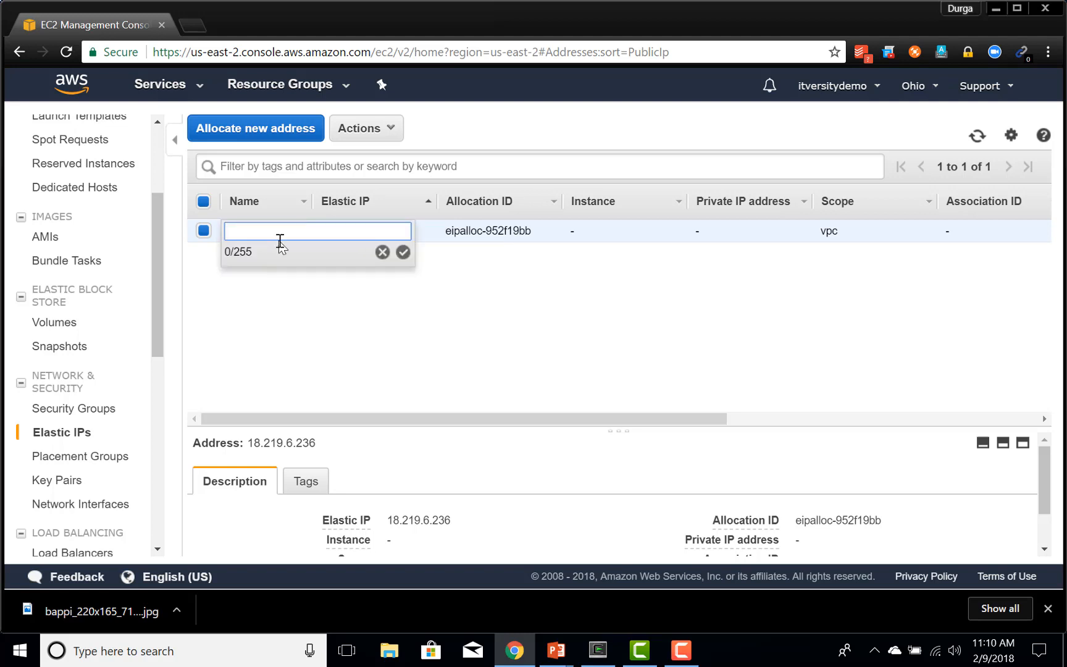
pyautogui.write('freetierdemo')
pyautogui.press('Return')
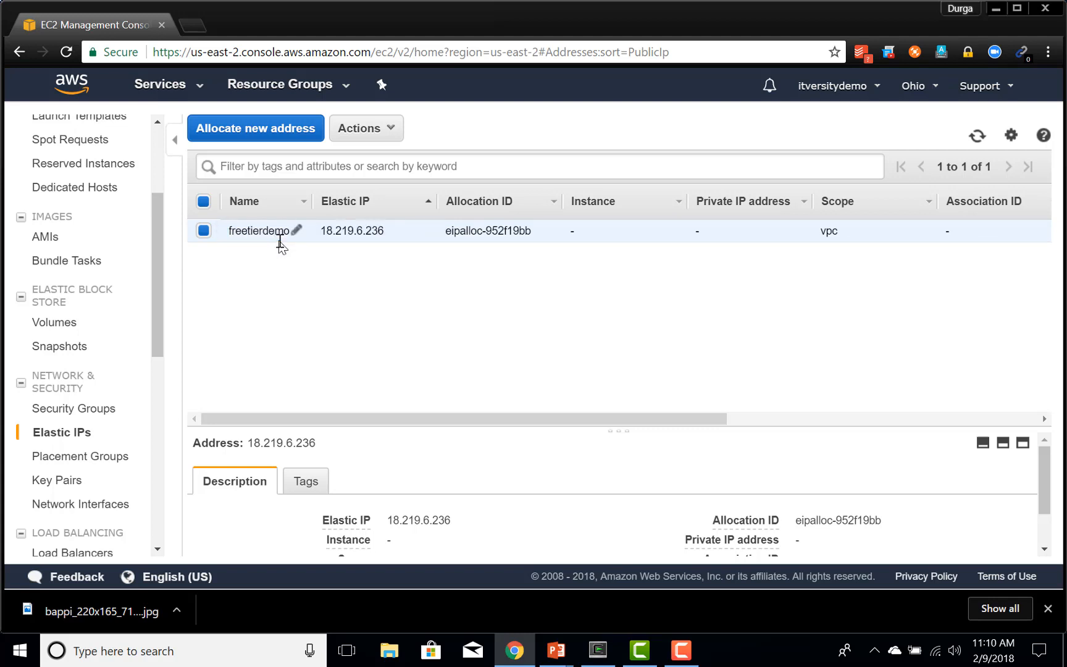
# Step: Associate the freetierdemo Elastic IP with the centos7freetier instance and return to the Elastic IPs list
pyautogui.click(375, 131)
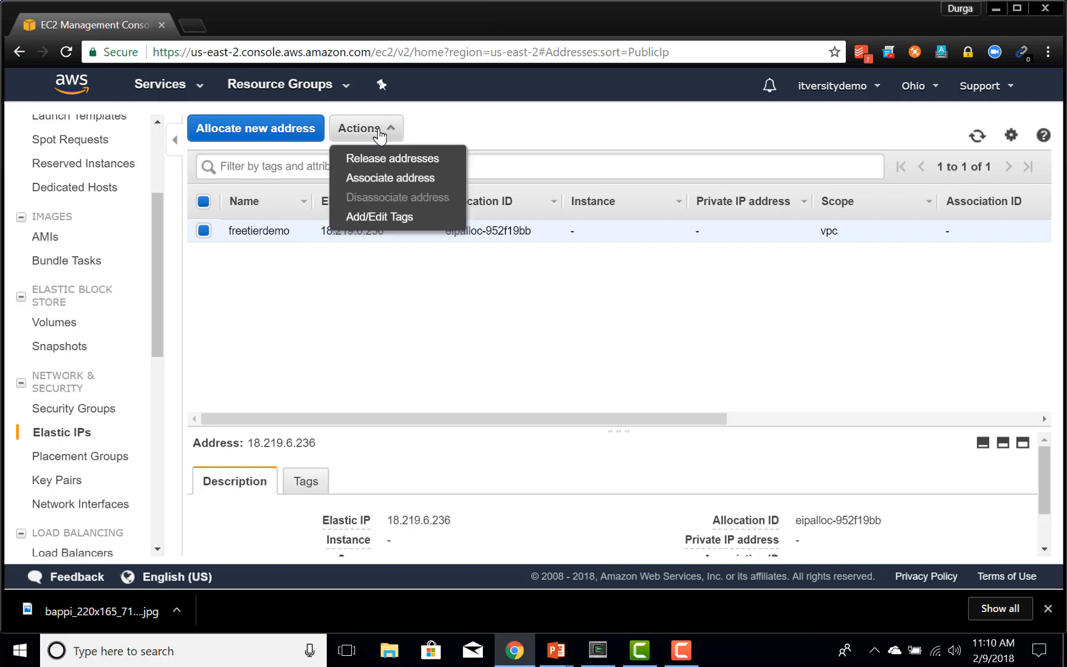
pyautogui.click(374, 179)
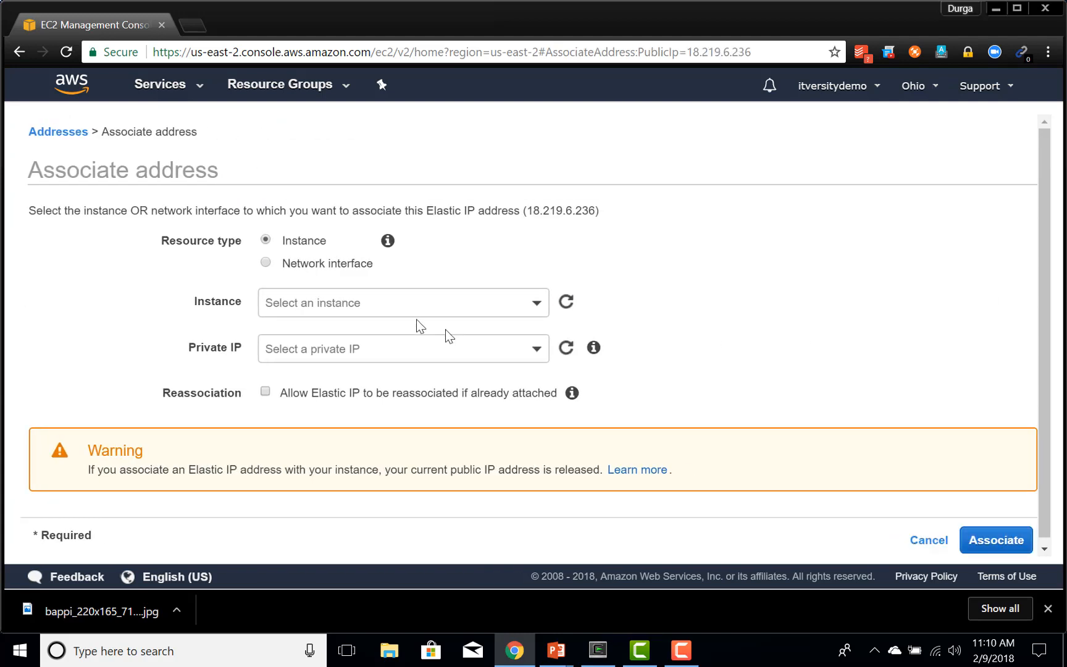
pyautogui.click(534, 306)
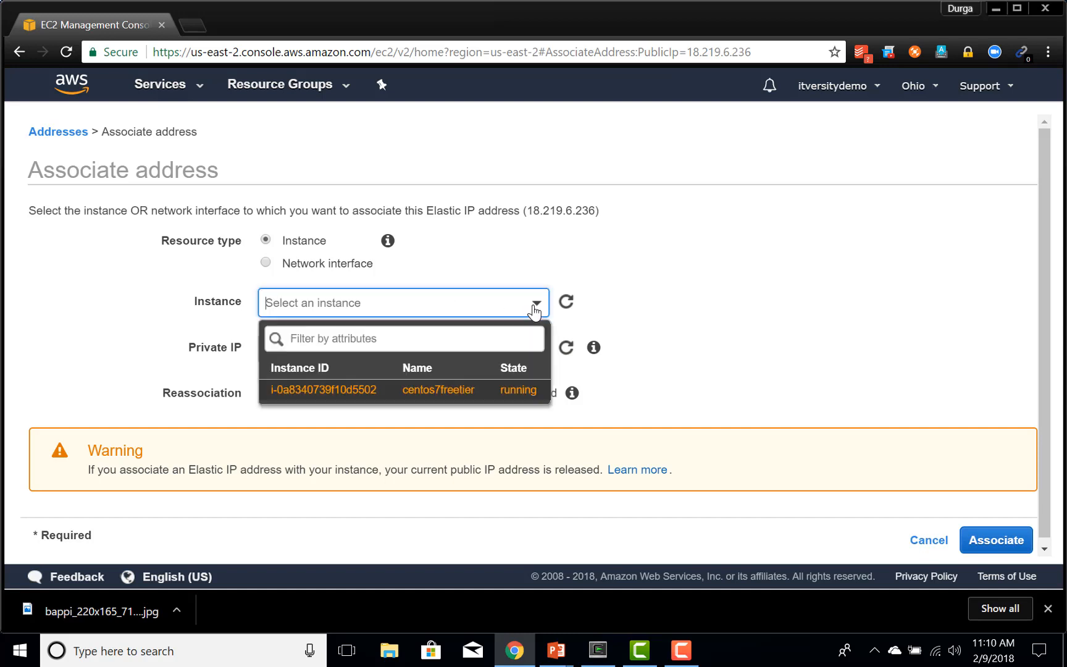
pyautogui.click(337, 395)
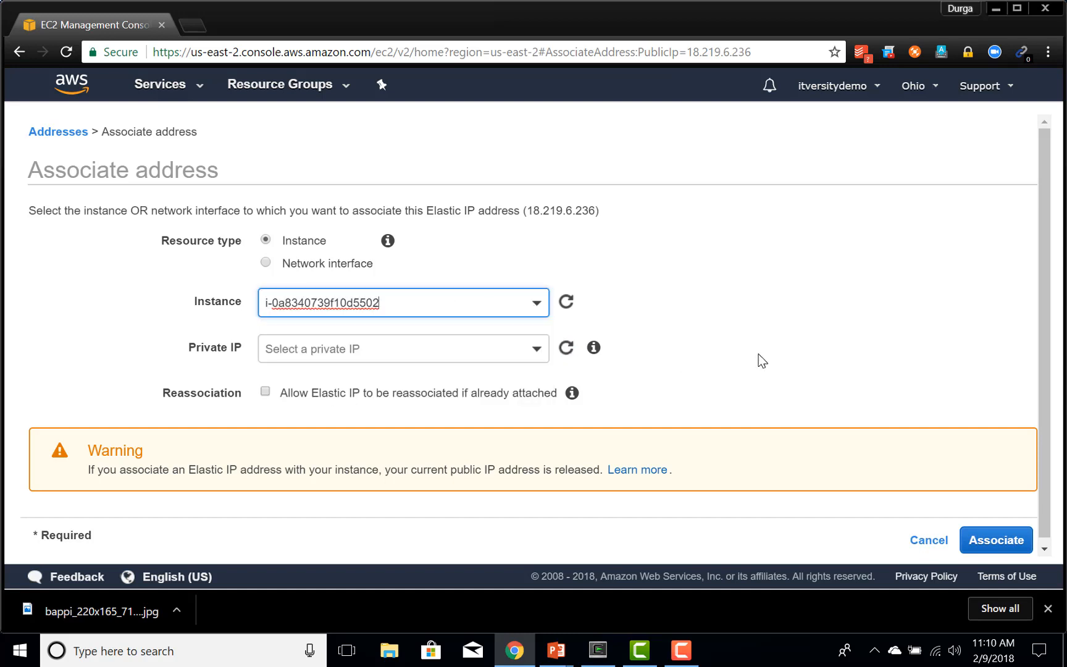
pyautogui.click(998, 542)
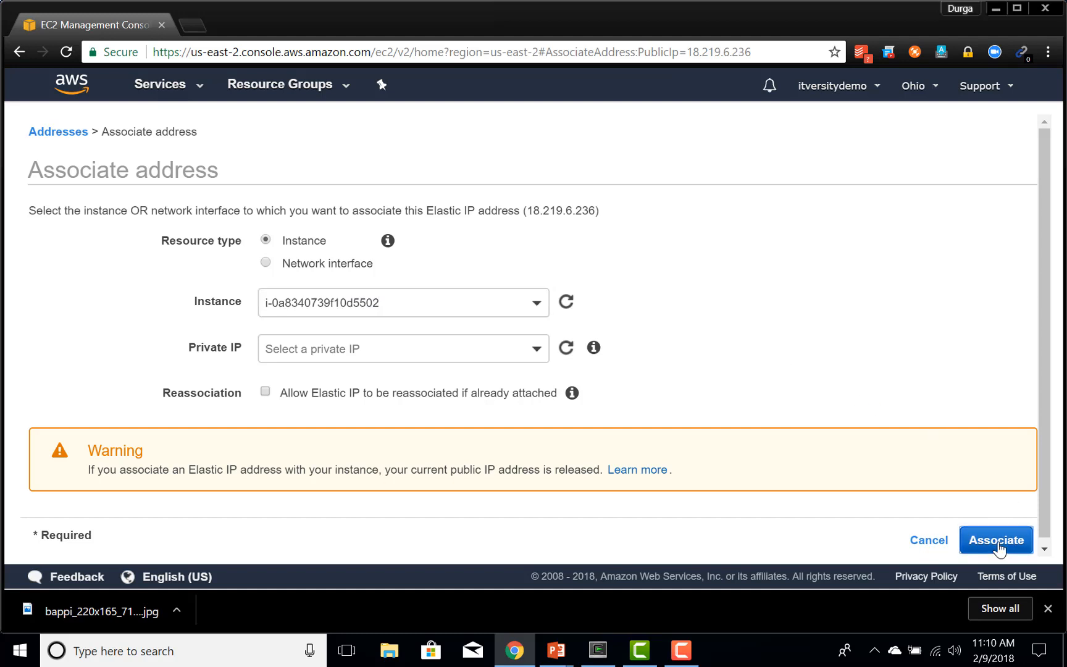
pyautogui.click(797, 274)
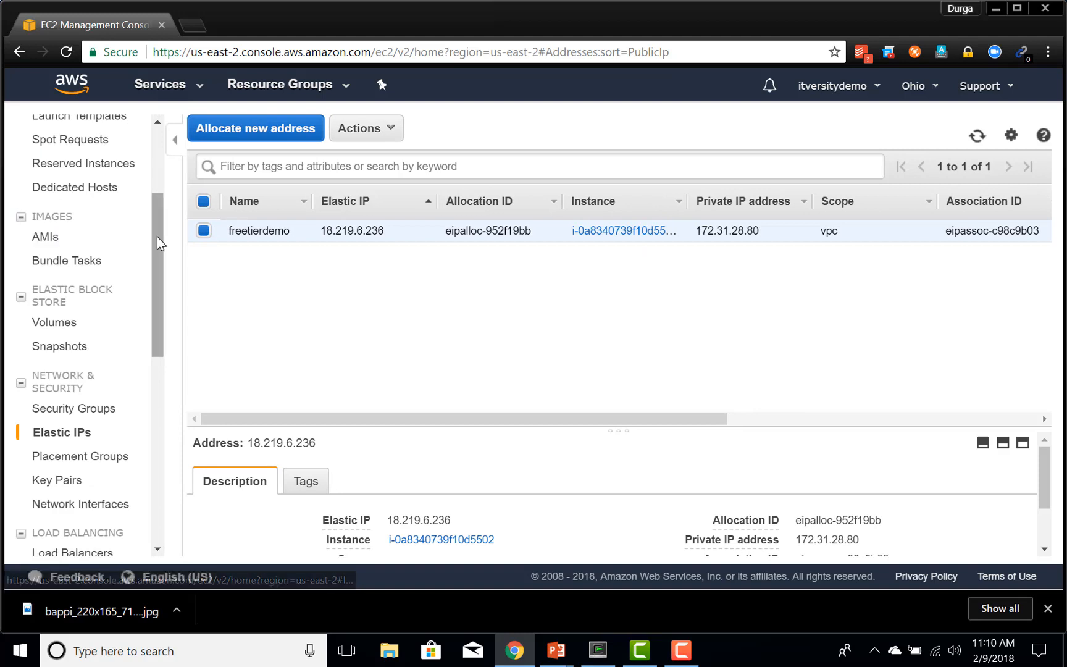
# Step: Open the instance linked to the freetierdemo Elastic IP and check its public DNS and IPv4 public IP
pyautogui.moveTo(157, 236); pyautogui.dragTo(156, 184)
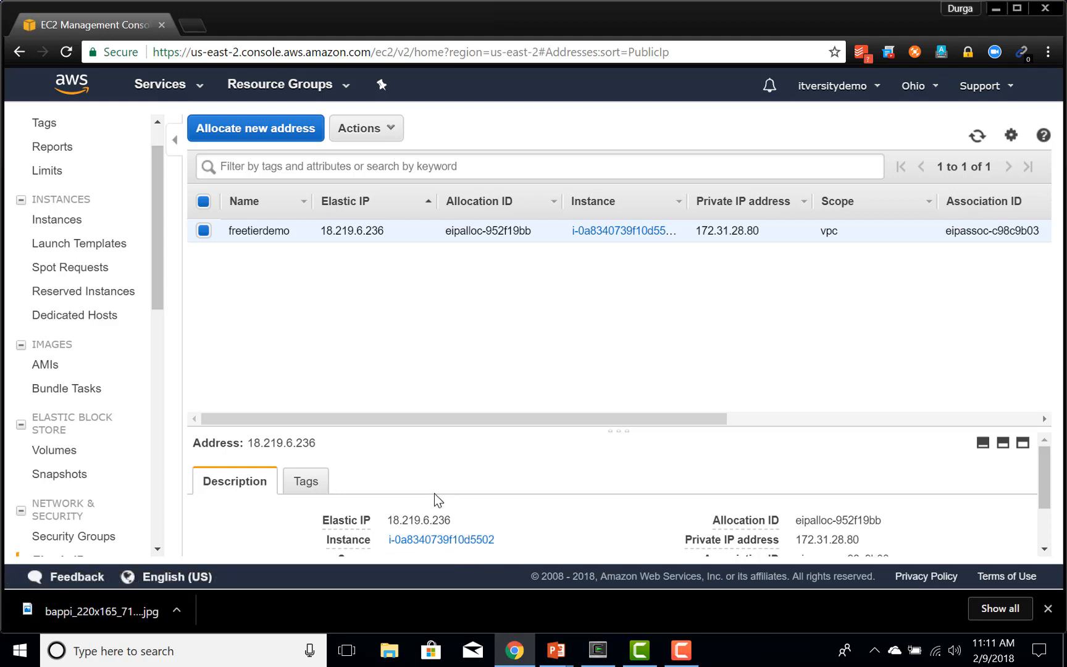
pyautogui.click(441, 539)
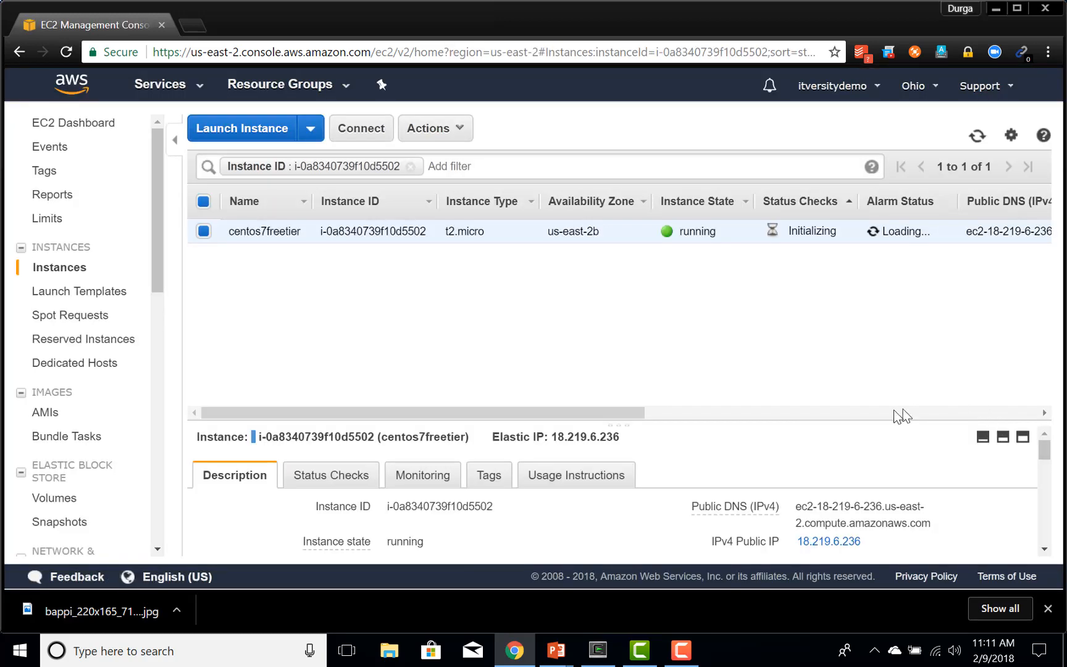
pyautogui.moveTo(542, 406); pyautogui.dragTo(687, 409)
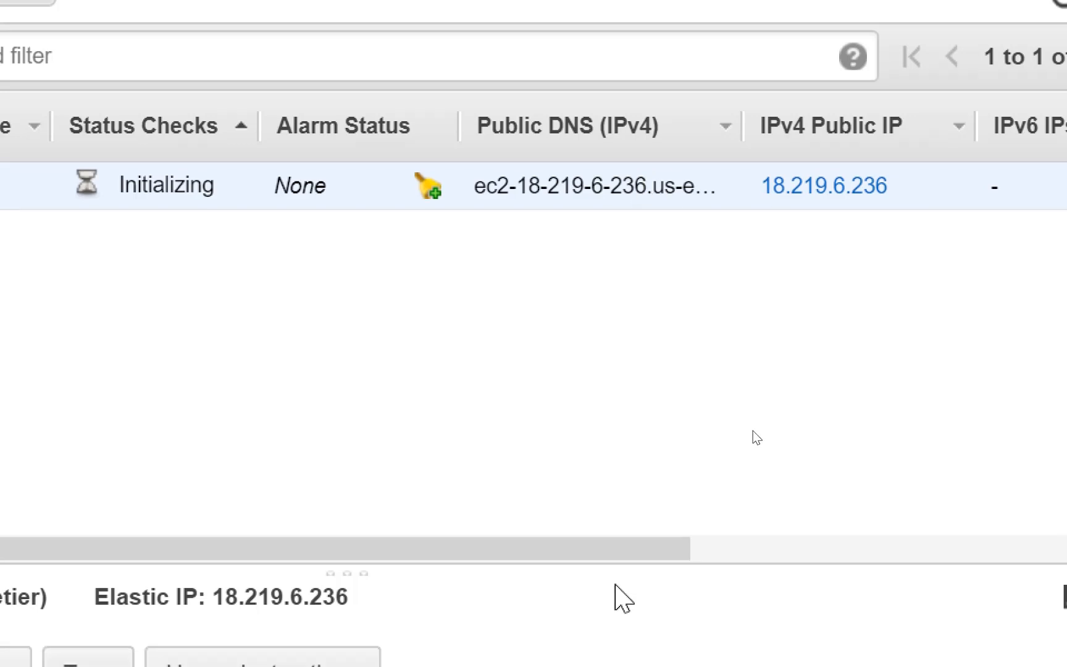
pyautogui.moveTo(619, 575); pyautogui.dragTo(491, 575)
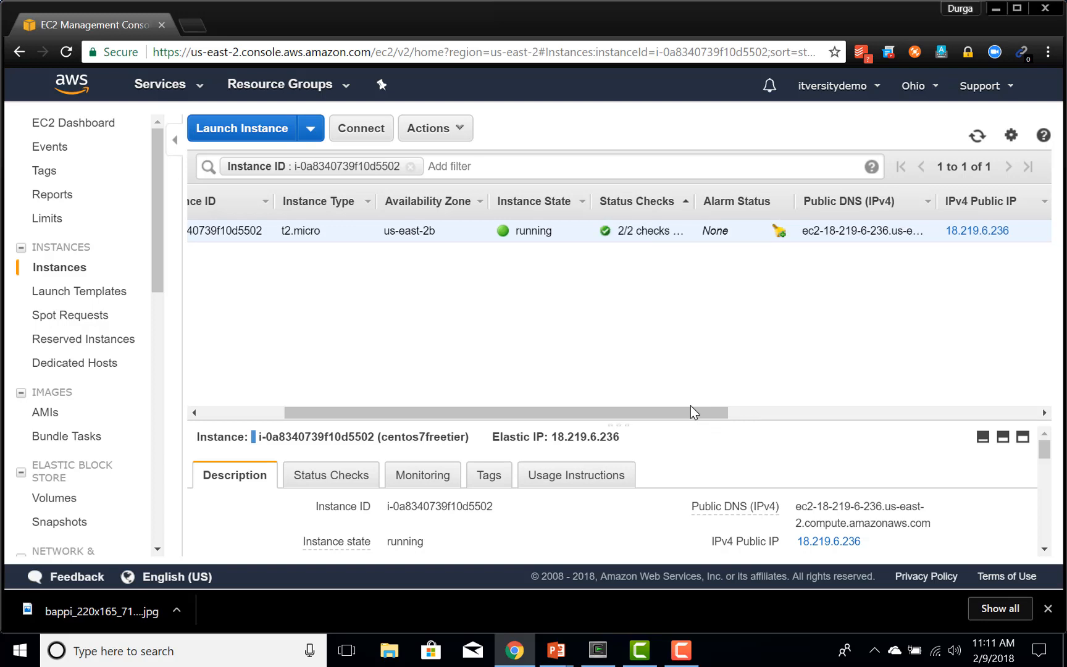
# Step: Stop the centos7freetier instance and confirm the request
pyautogui.moveTo(690, 405); pyautogui.dragTo(375, 385)
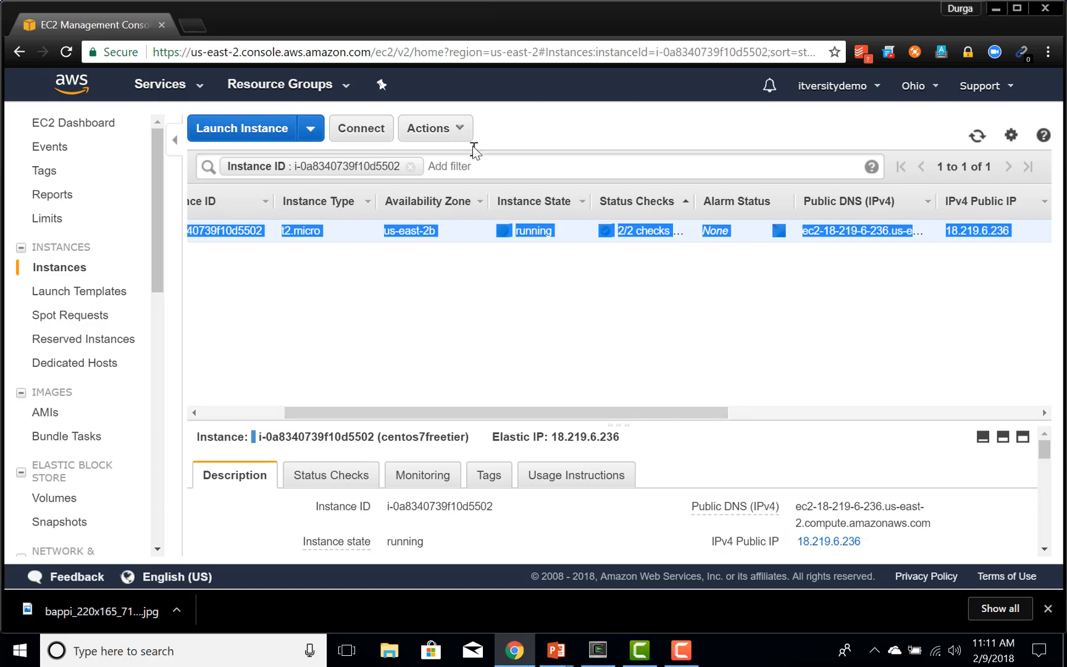
pyautogui.moveTo(522, 410); pyautogui.dragTo(333, 411)
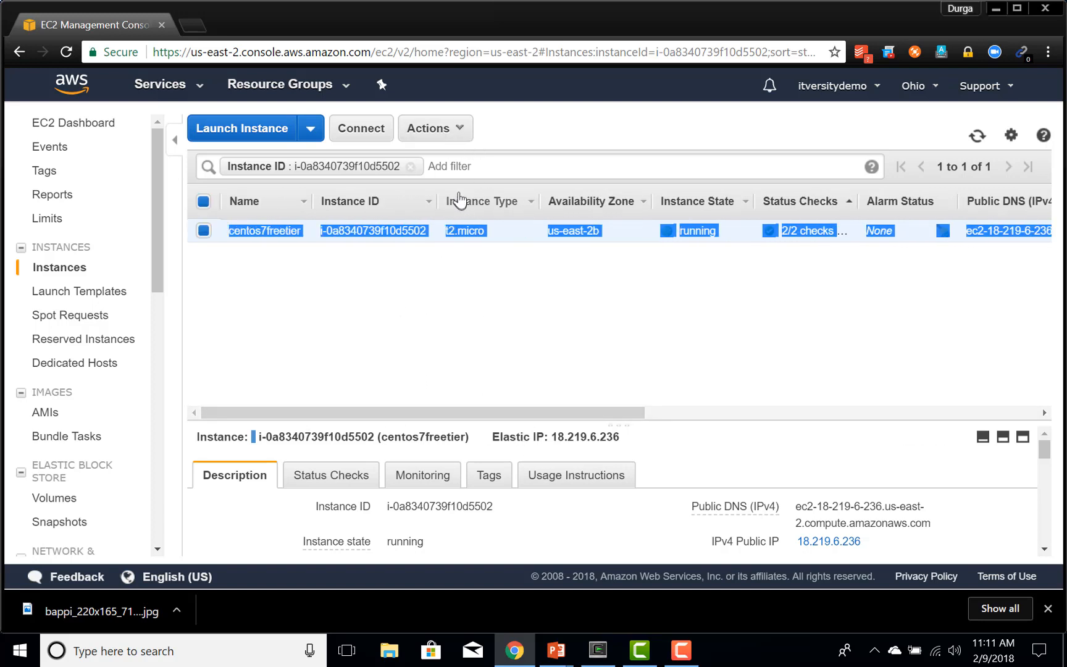
pyautogui.click(442, 127)
pyautogui.moveTo(466, 221)
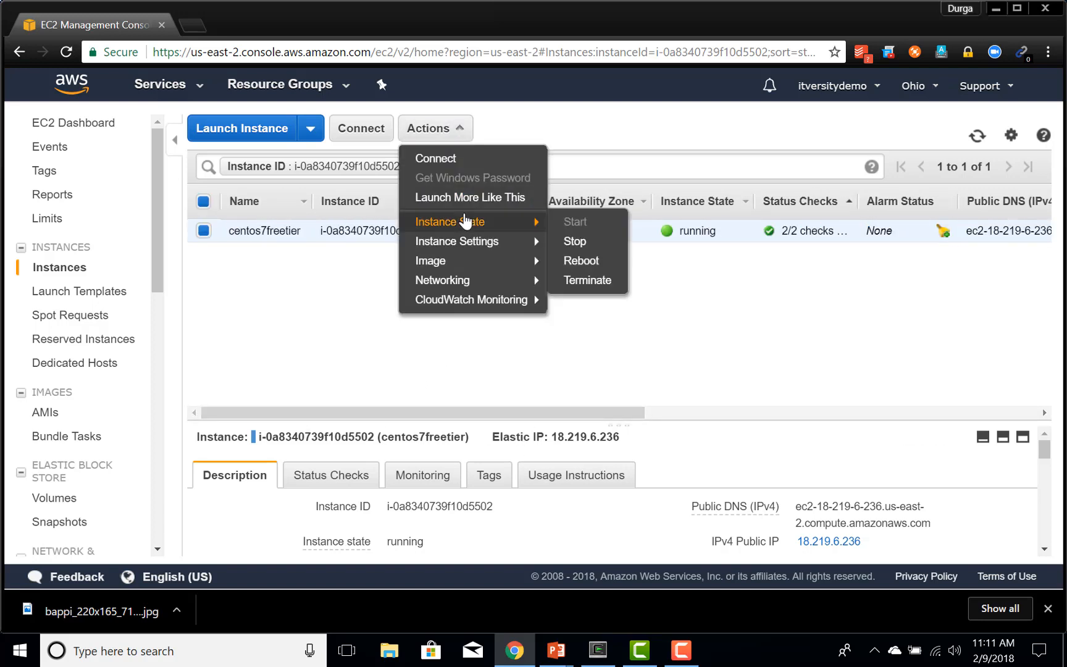
pyautogui.click(576, 241)
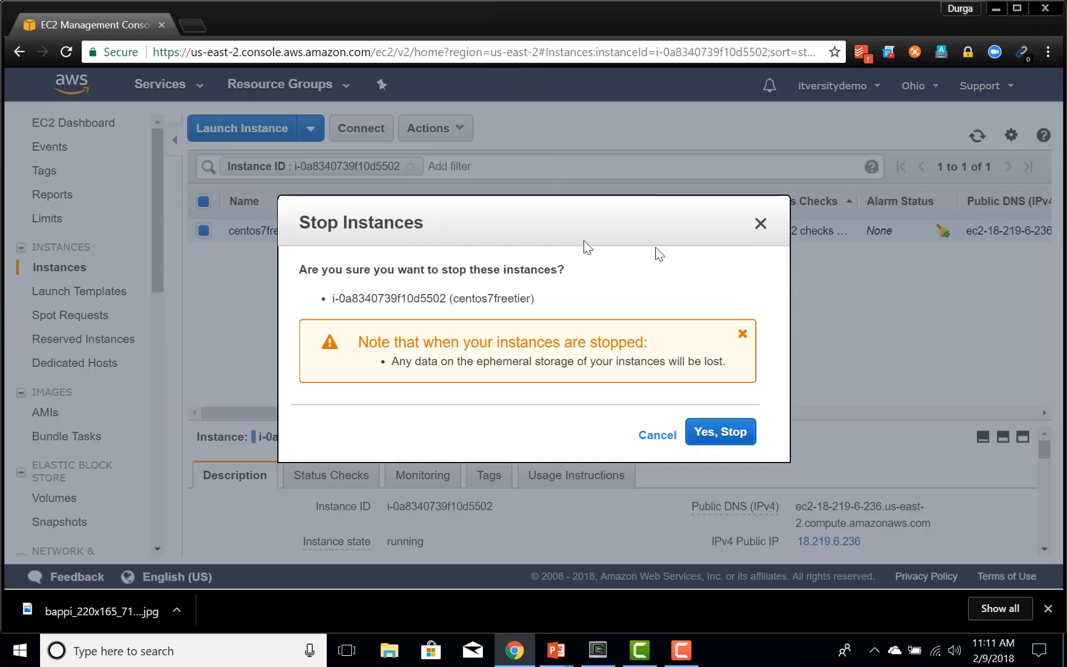
pyautogui.click(732, 434)
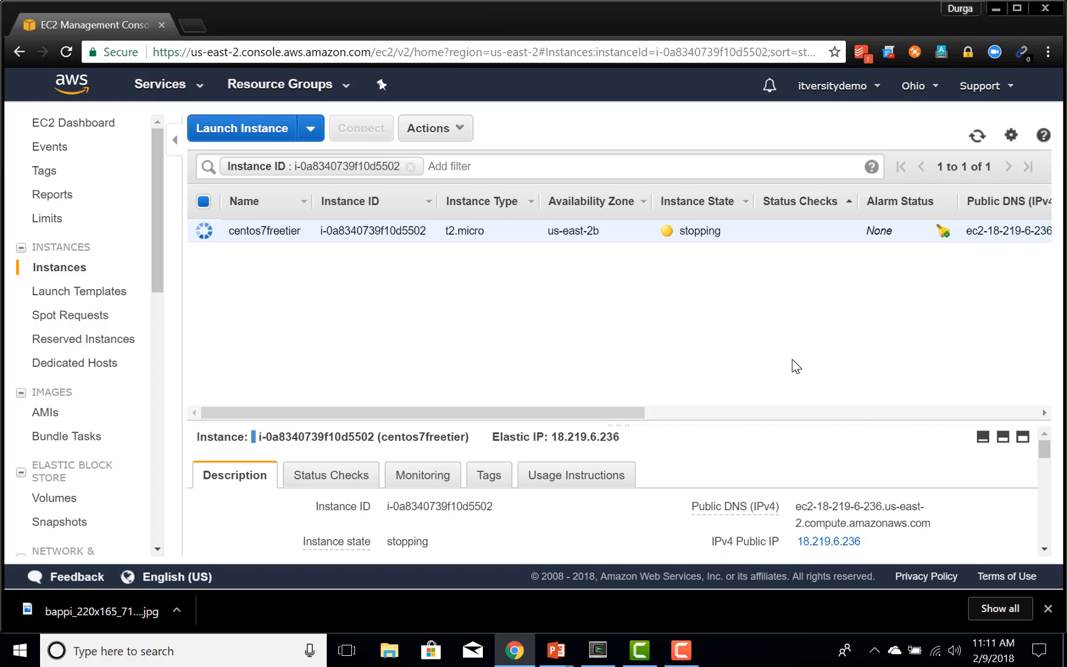
# Step: Refresh the instance list until centos7freetier has stopped, and check its public DNS and IPv4 public IP
pyautogui.hscroll(2, 791, 359)
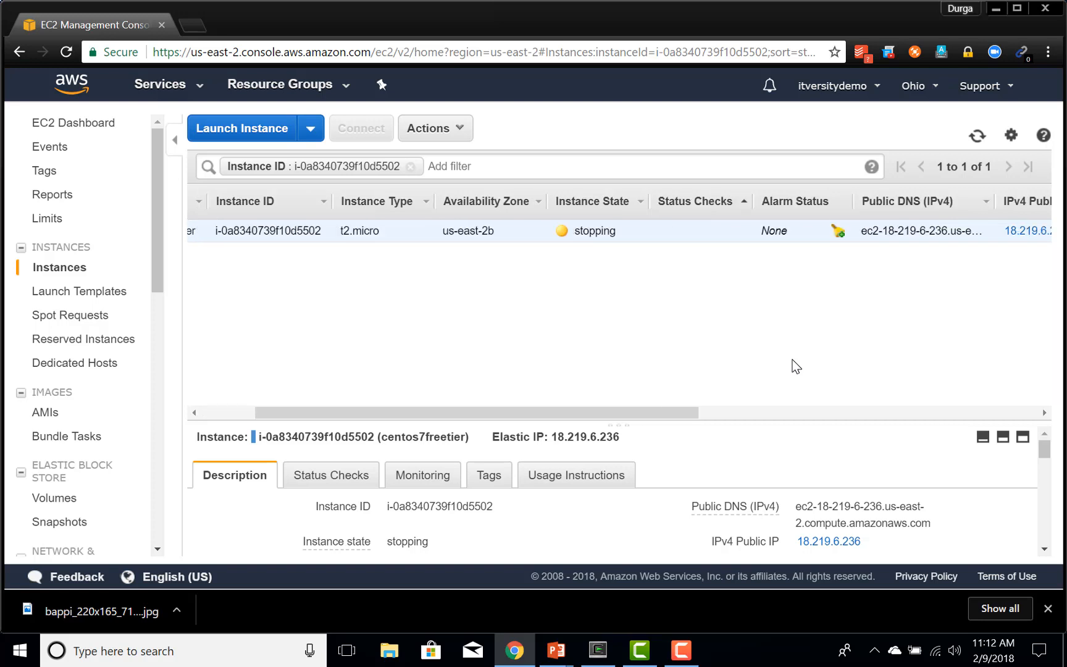
pyautogui.click(977, 137)
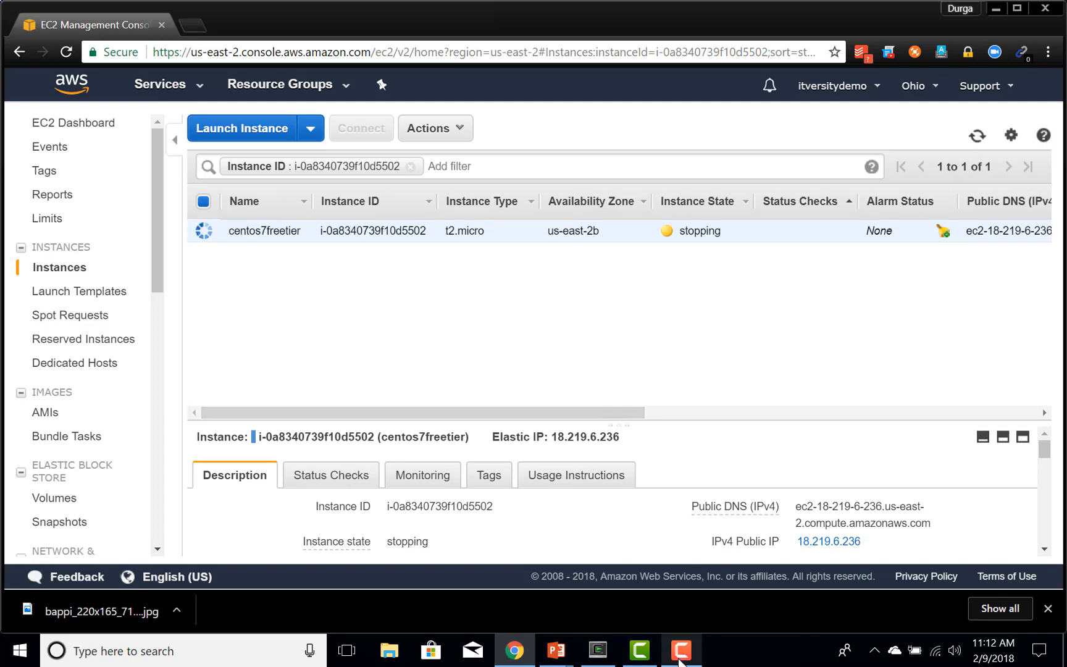
pyautogui.moveTo(679, 659)
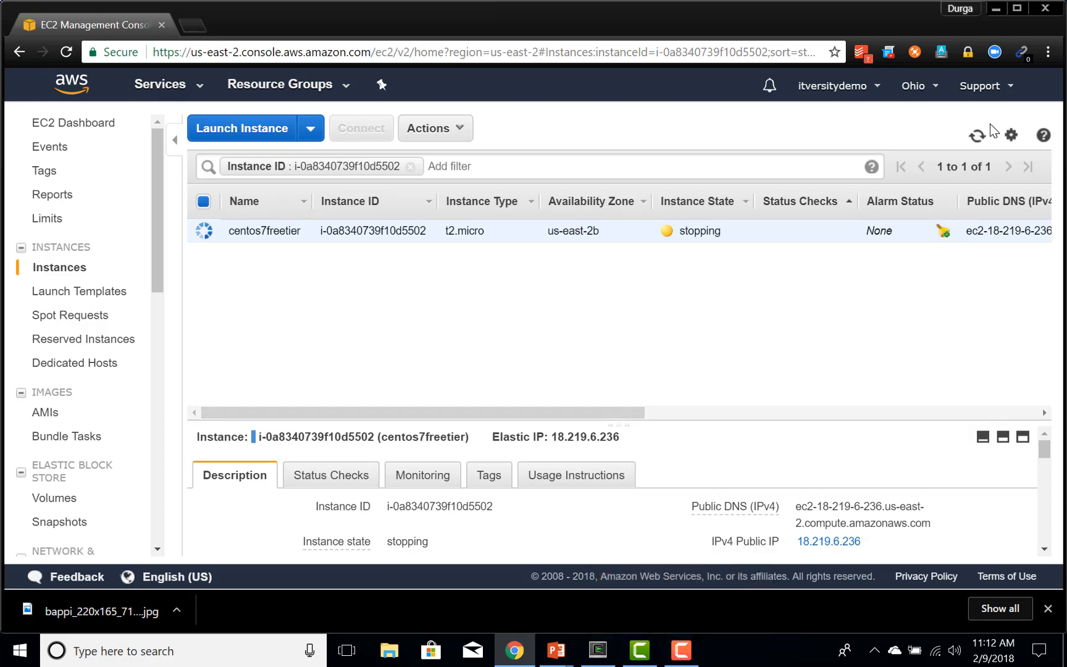
pyautogui.click(976, 137)
pyautogui.click(975, 137)
pyautogui.click(975, 137)
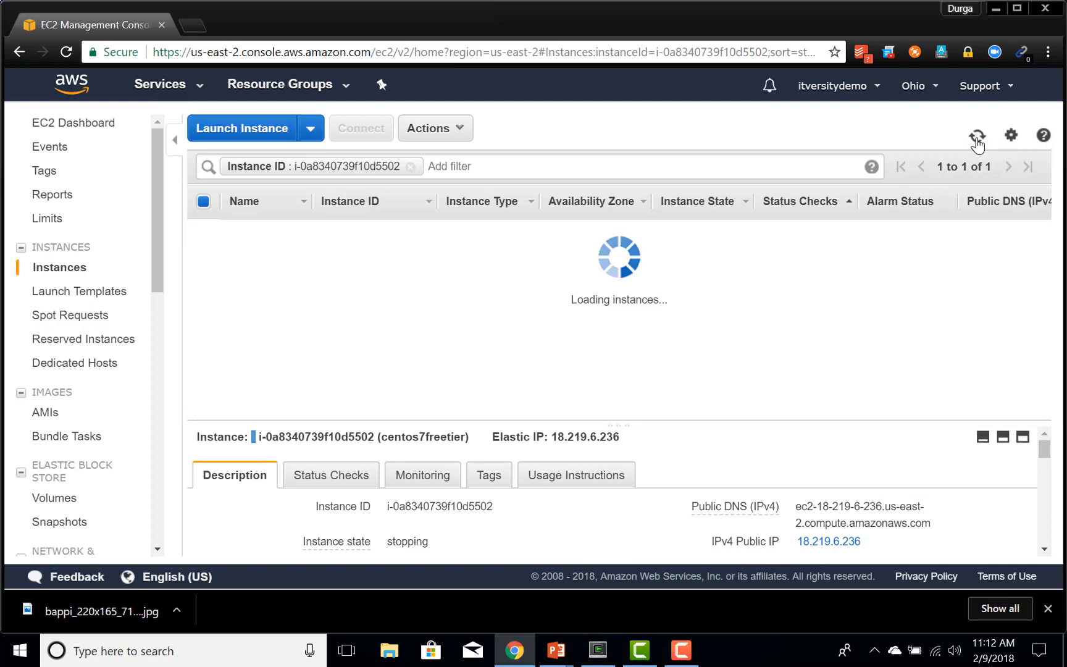
pyautogui.click(976, 138)
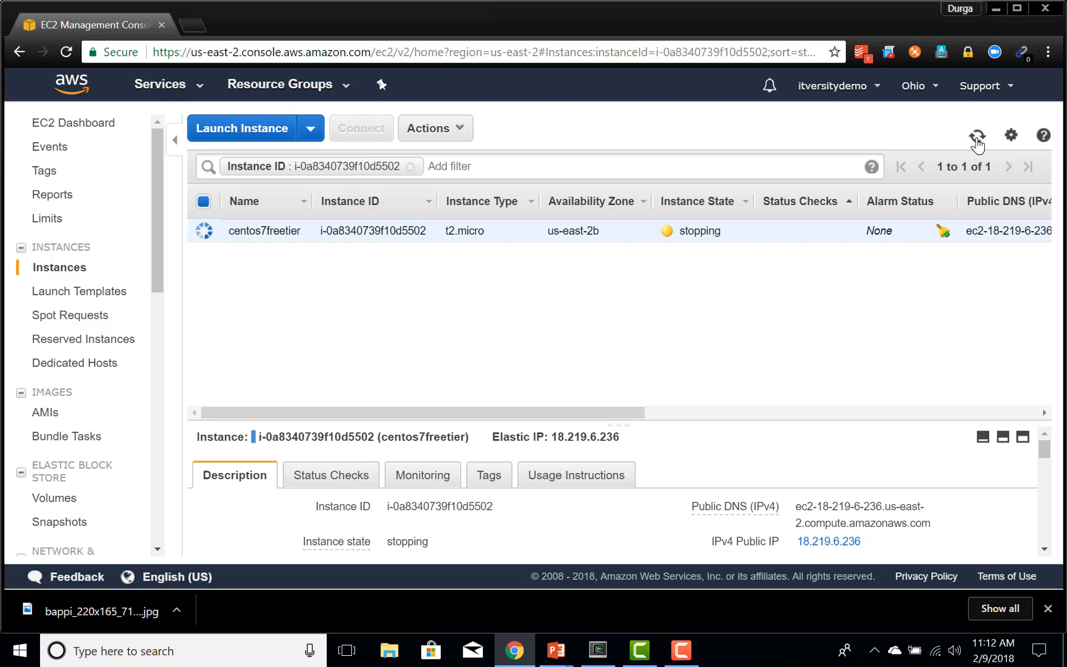
pyautogui.click(976, 139)
pyautogui.click(976, 139)
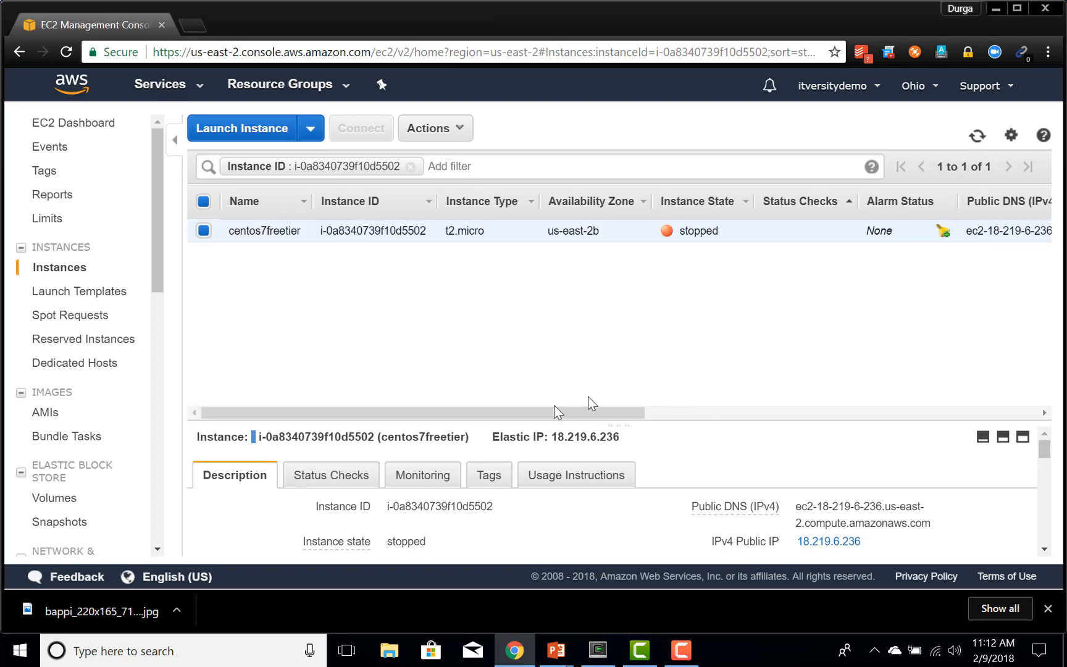
pyautogui.moveTo(557, 412); pyautogui.dragTo(712, 412)
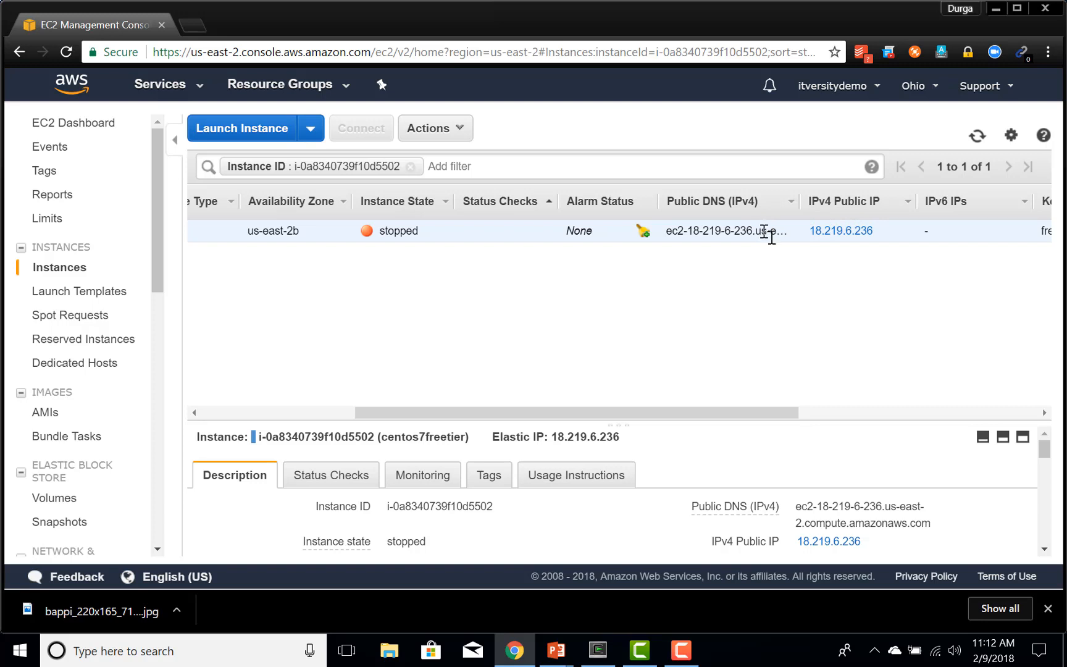
# Step: Start the stopped centos7freetier instance again and confirm the request
pyautogui.moveTo(755, 417); pyautogui.dragTo(208, 398)
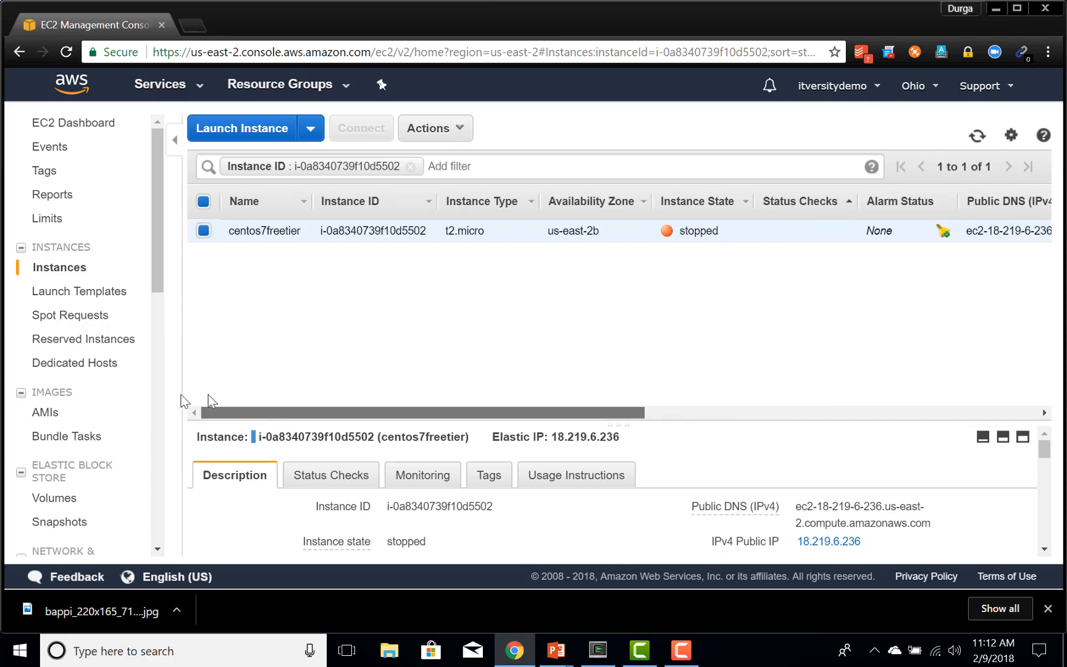
pyautogui.click(445, 132)
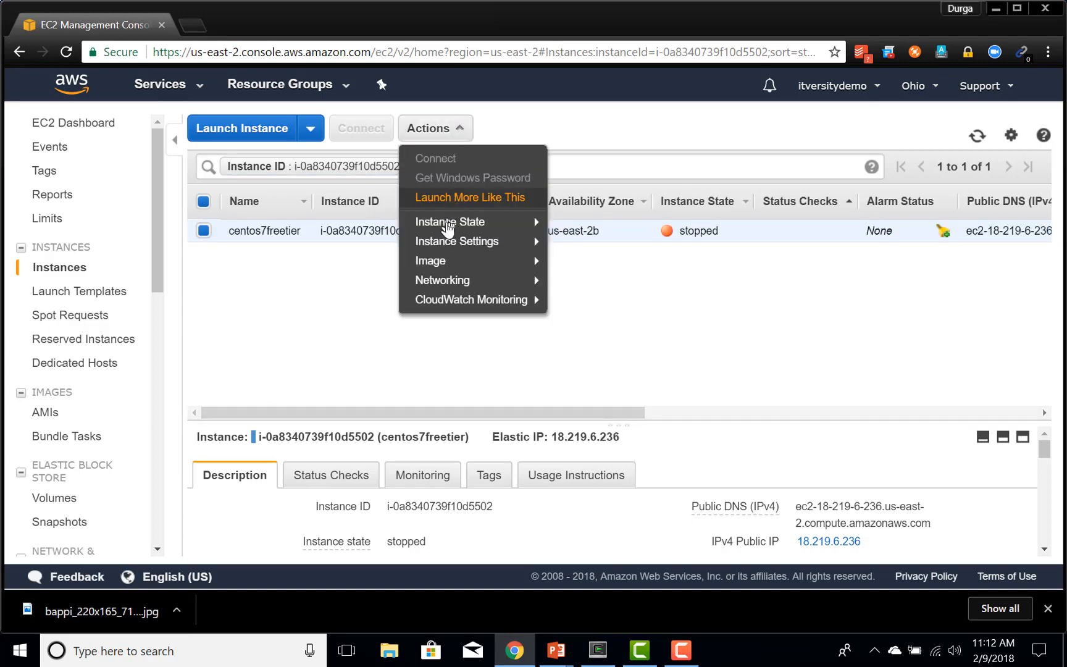
pyautogui.moveTo(450, 221)
pyautogui.click(602, 223)
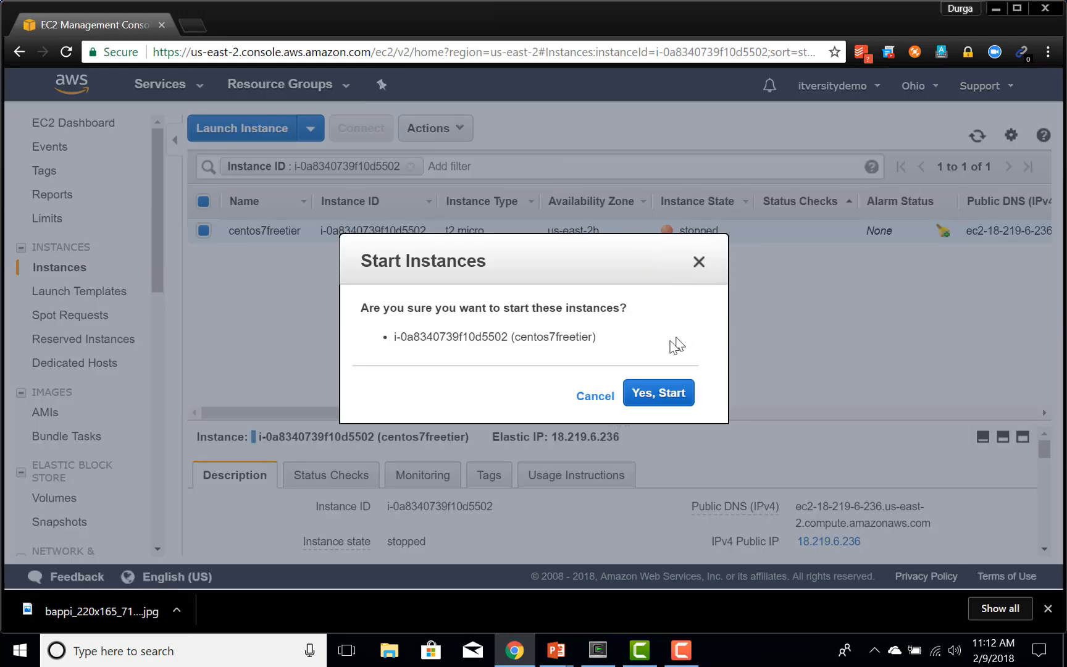
pyautogui.click(655, 393)
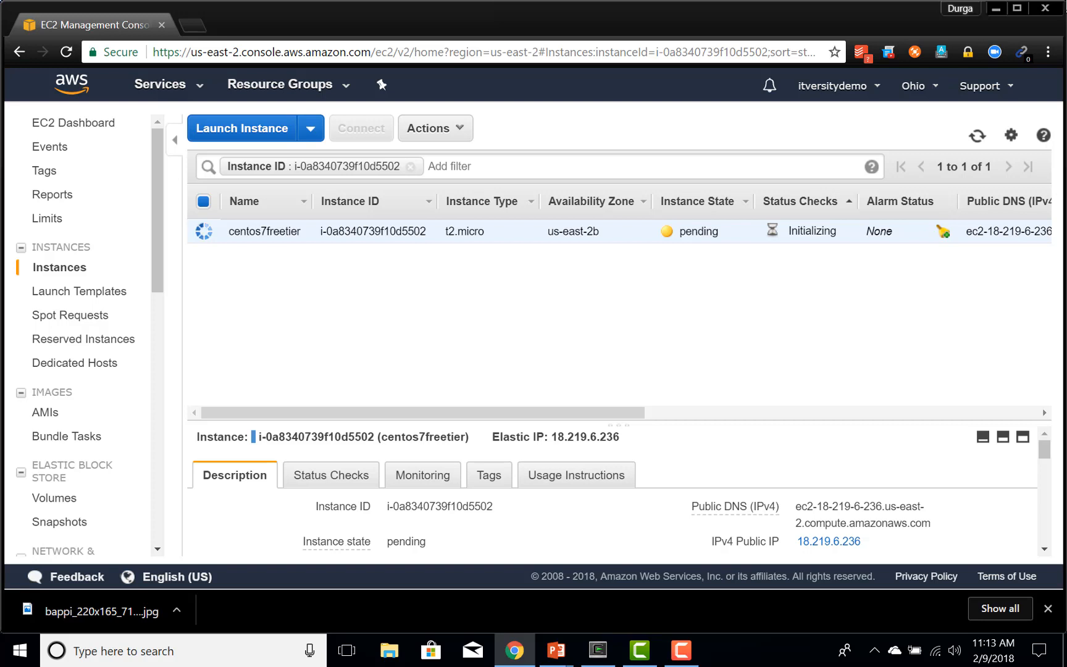
# Step: Refresh the instance list after the restart and check the public DNS and Elastic IP of centos7freetier
pyautogui.click(976, 139)
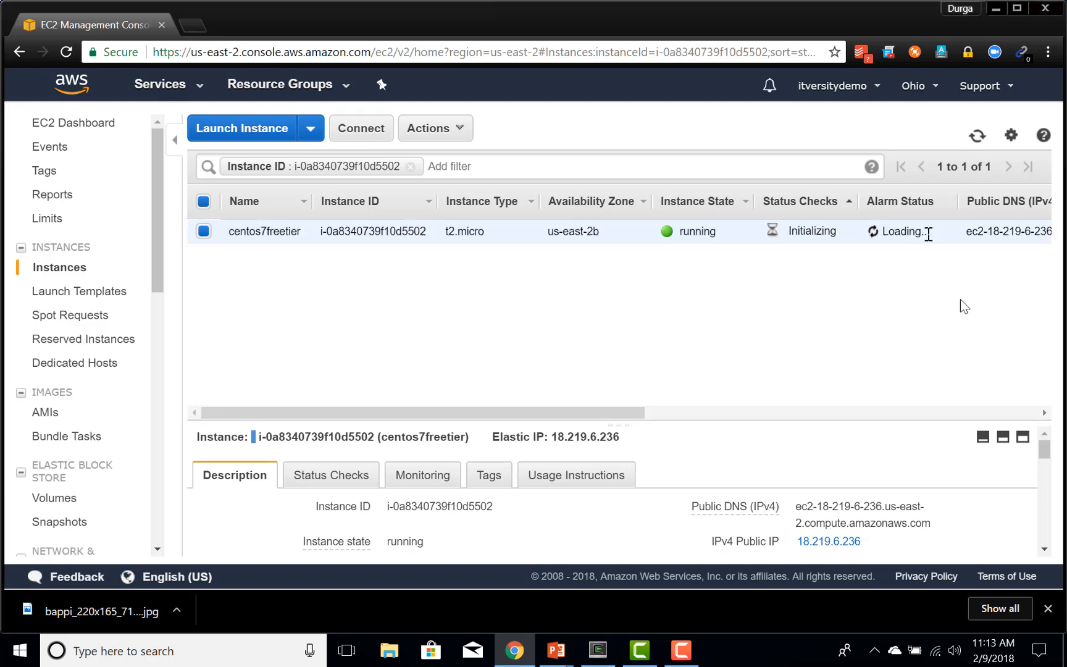
pyautogui.moveTo(609, 415); pyautogui.dragTo(648, 415)
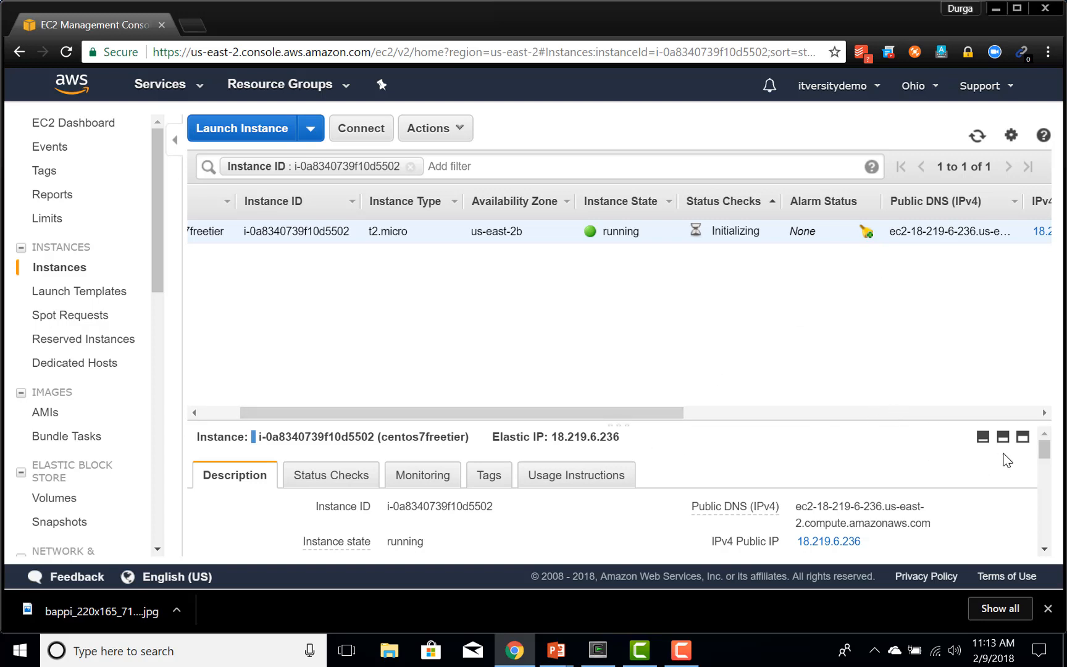
pyautogui.click(681, 649)
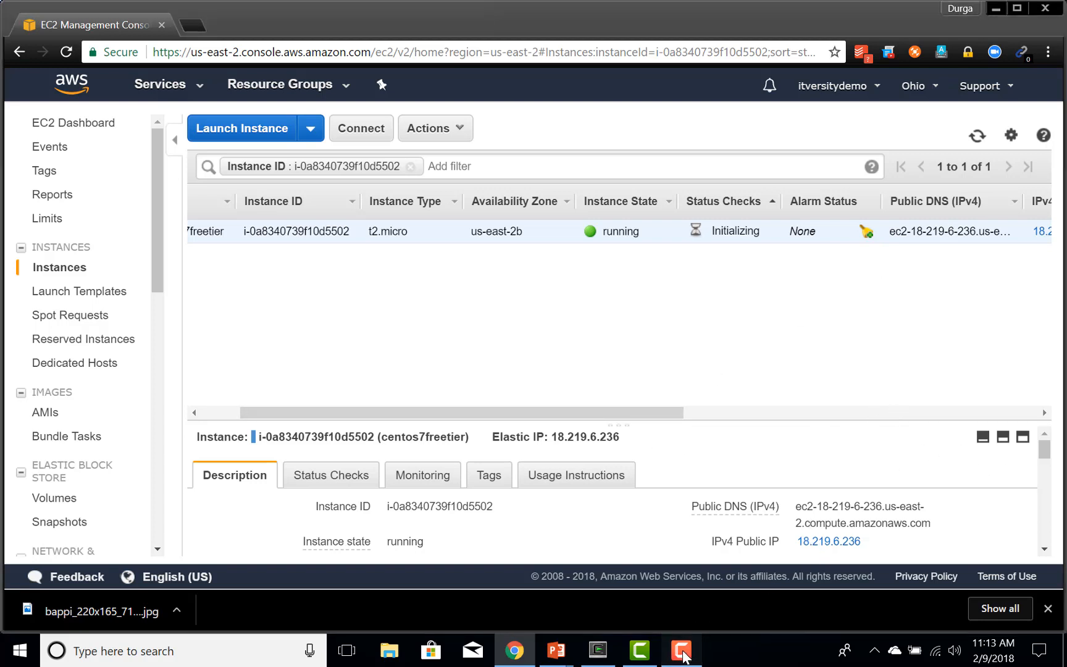